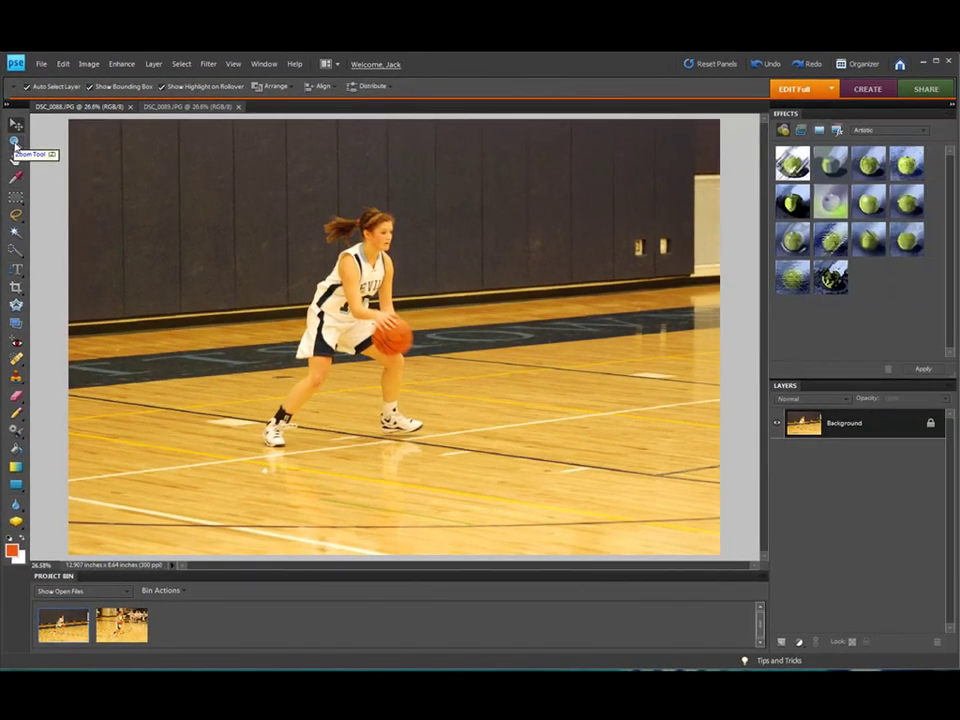
- Zoom the dribbling photo DSC_0088.JPG out to 16.67% with the Zoom Out tool
click(15, 142)
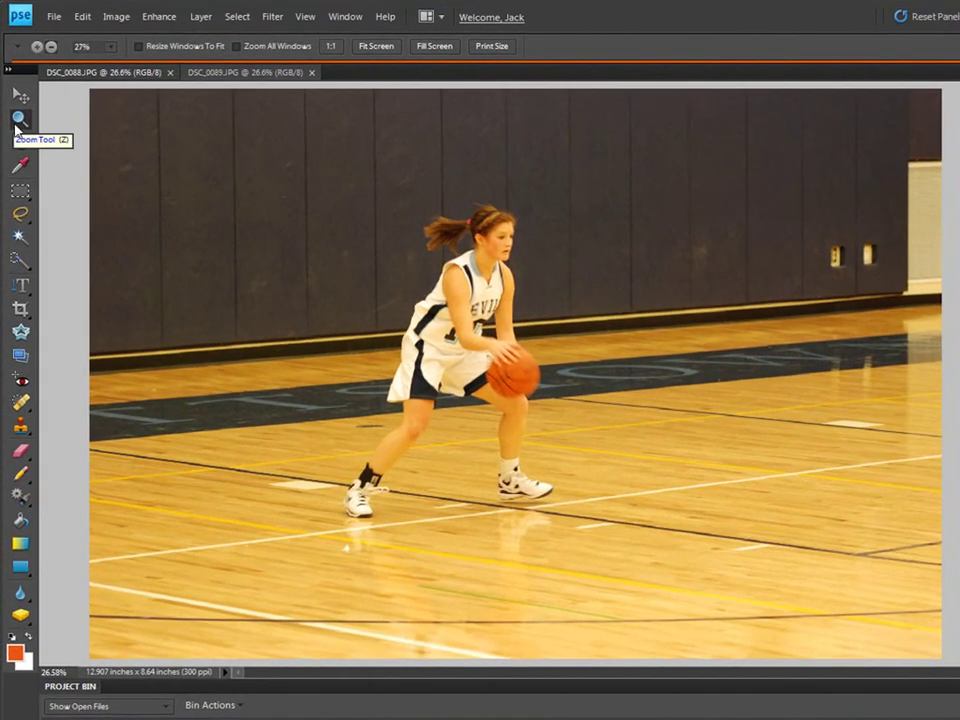
click(50, 45)
click(354, 239)
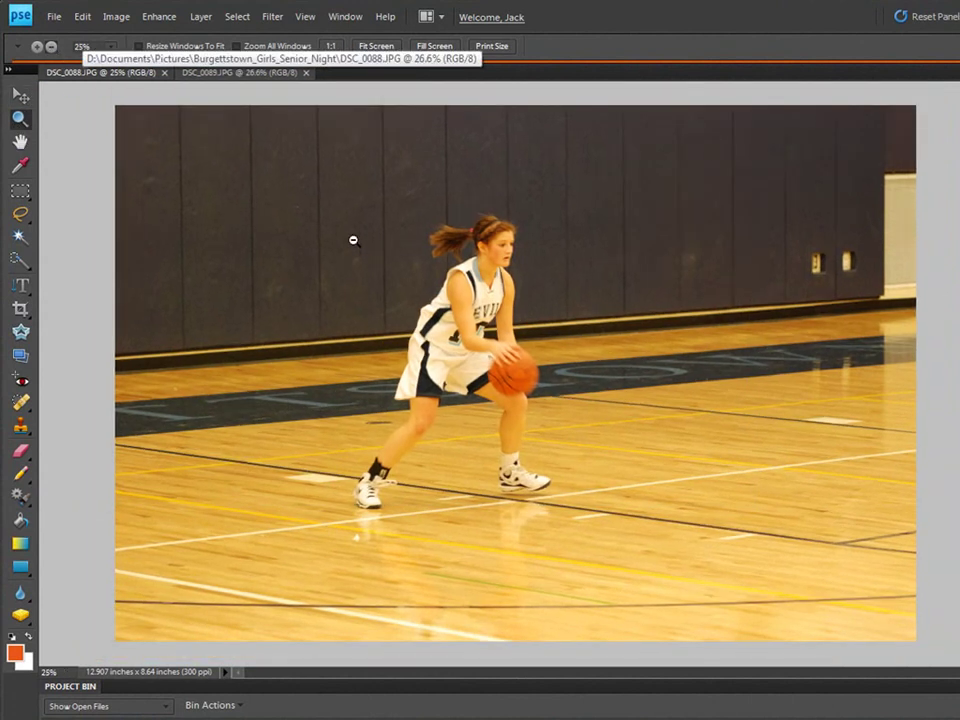
click(353, 240)
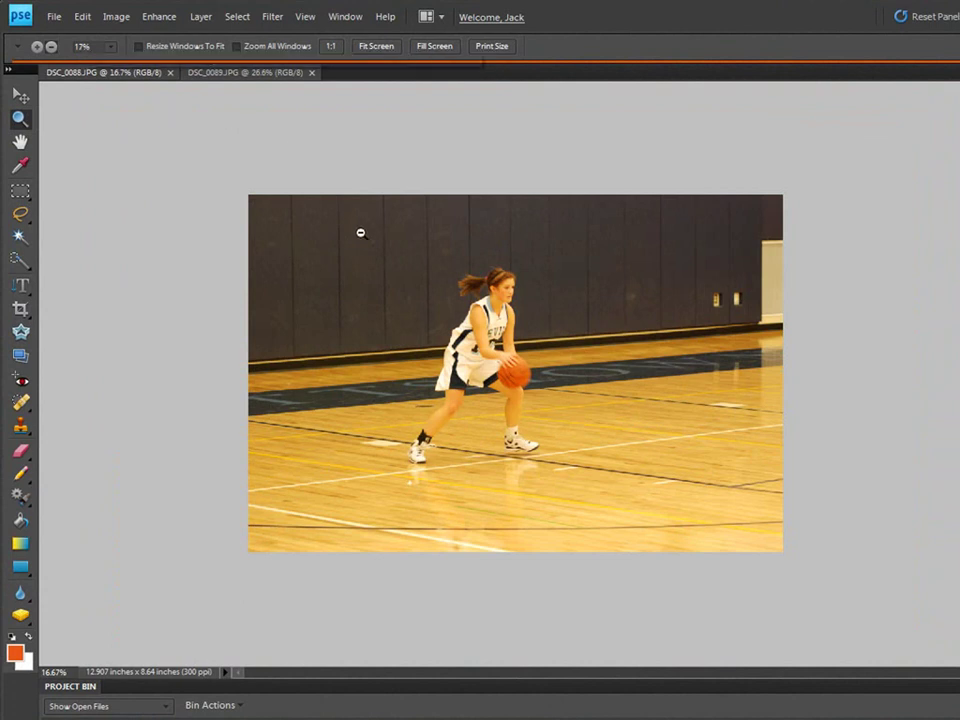
- Zoom the bench photo DSC_0089.JPG out to 16.67% as well, ending back on DSC_0088.JPG
click(270, 74)
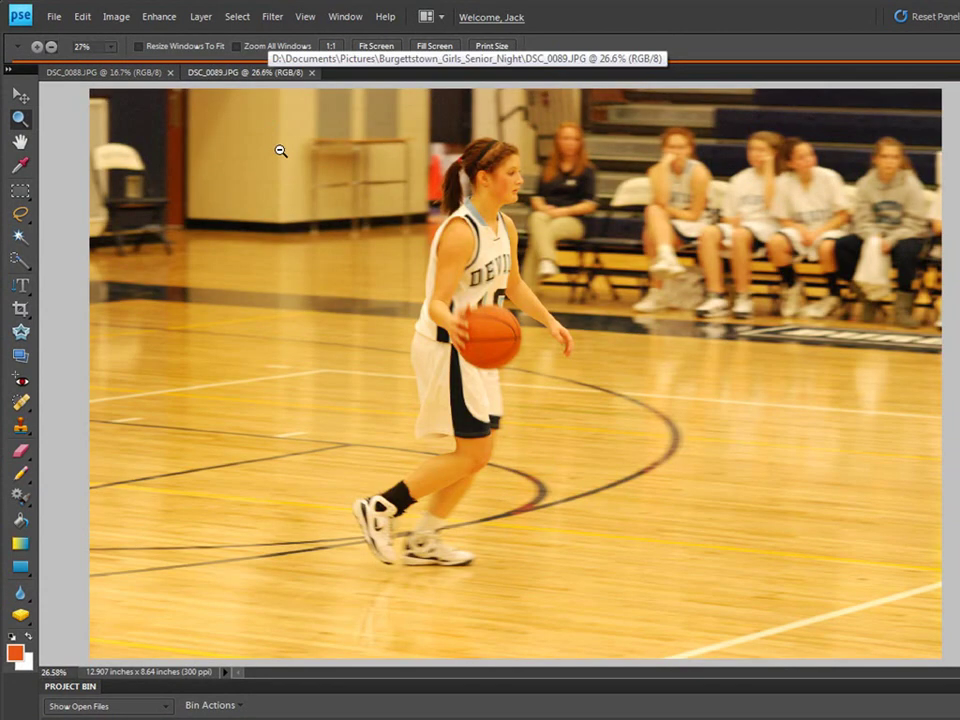
click(295, 192)
click(294, 191)
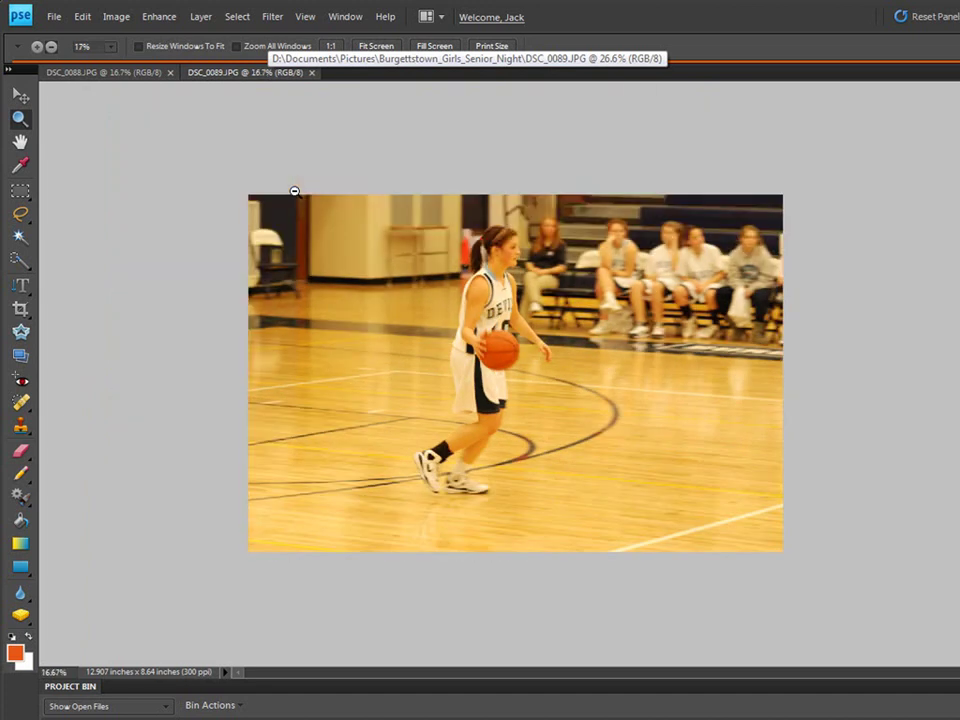
click(160, 76)
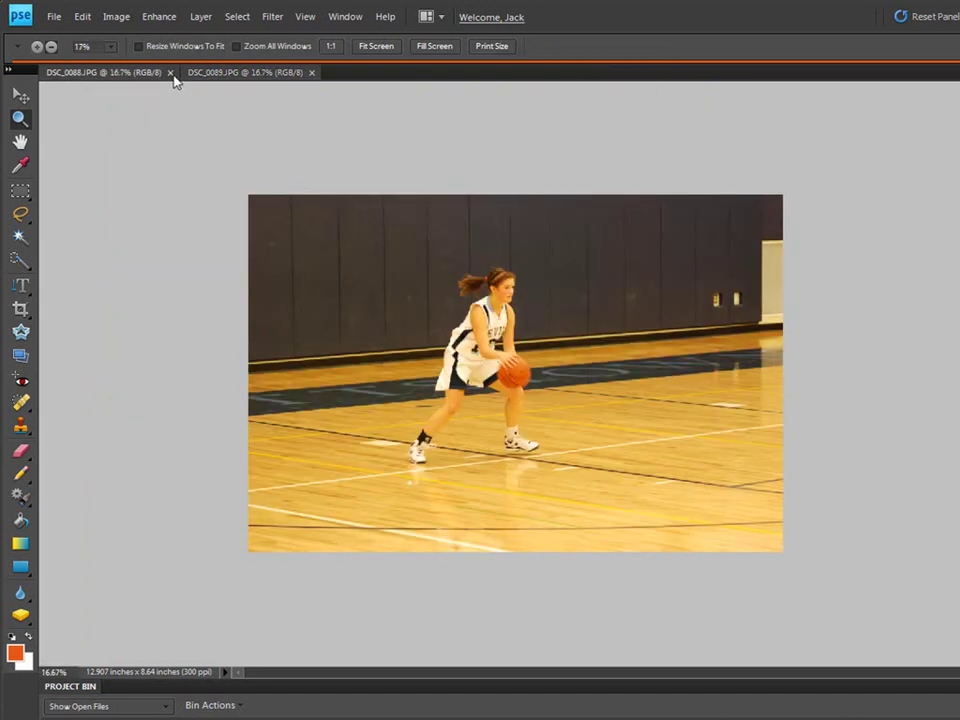
click(222, 80)
click(158, 79)
click(220, 76)
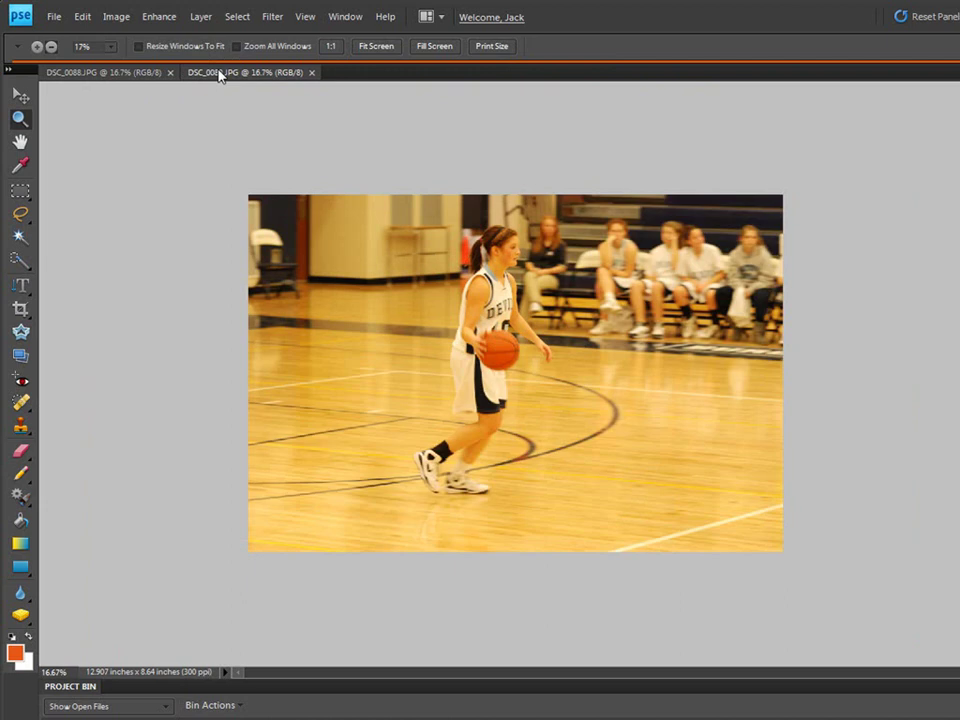
click(142, 74)
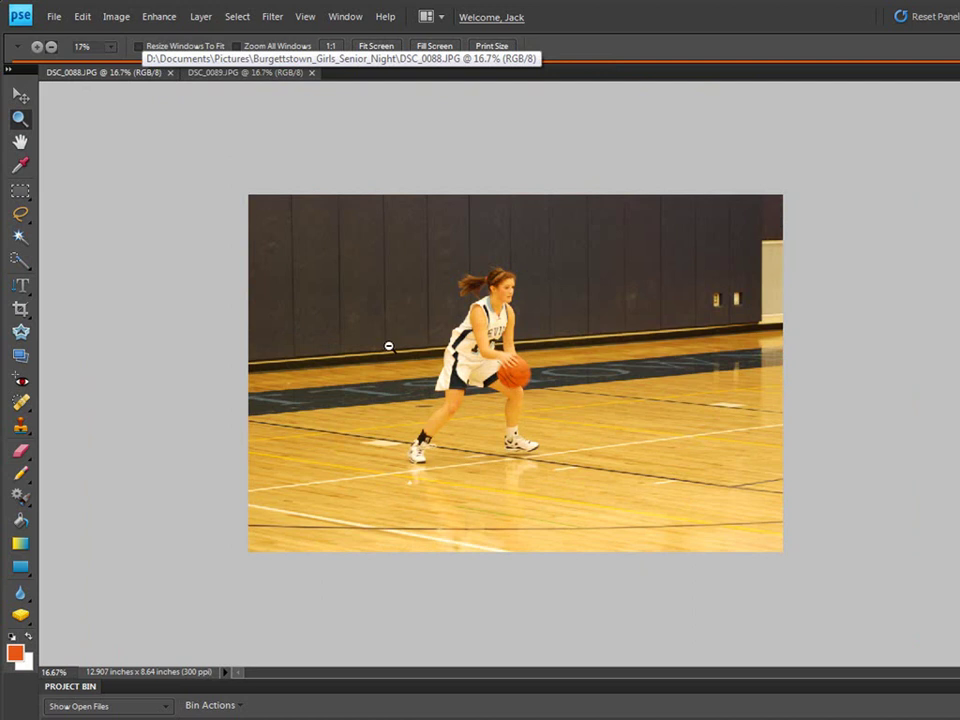
click(20, 95)
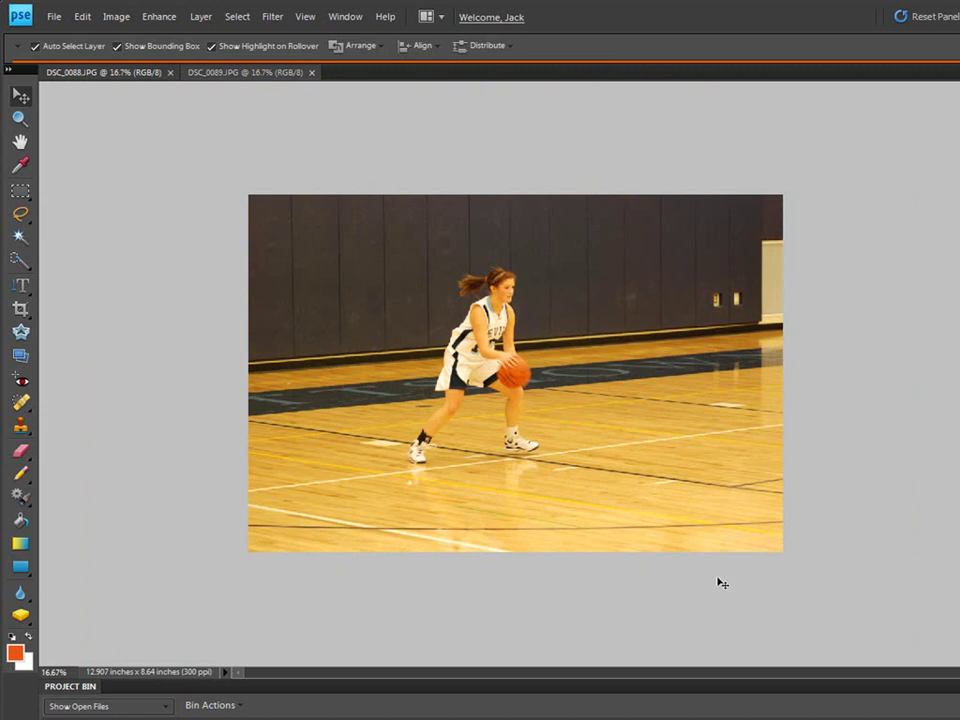
- Enlarge DSC_0088.JPG's canvas to 100 inches tall via Canvas Size, accepting the clamped height value
click(114, 20)
mouse_move(125, 110)
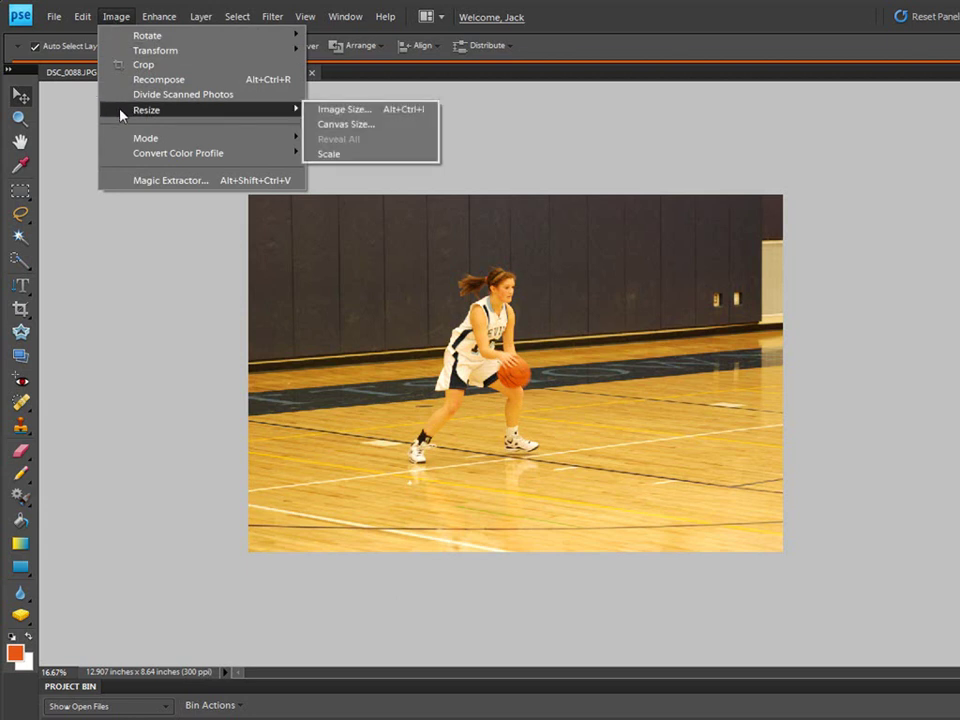
click(323, 125)
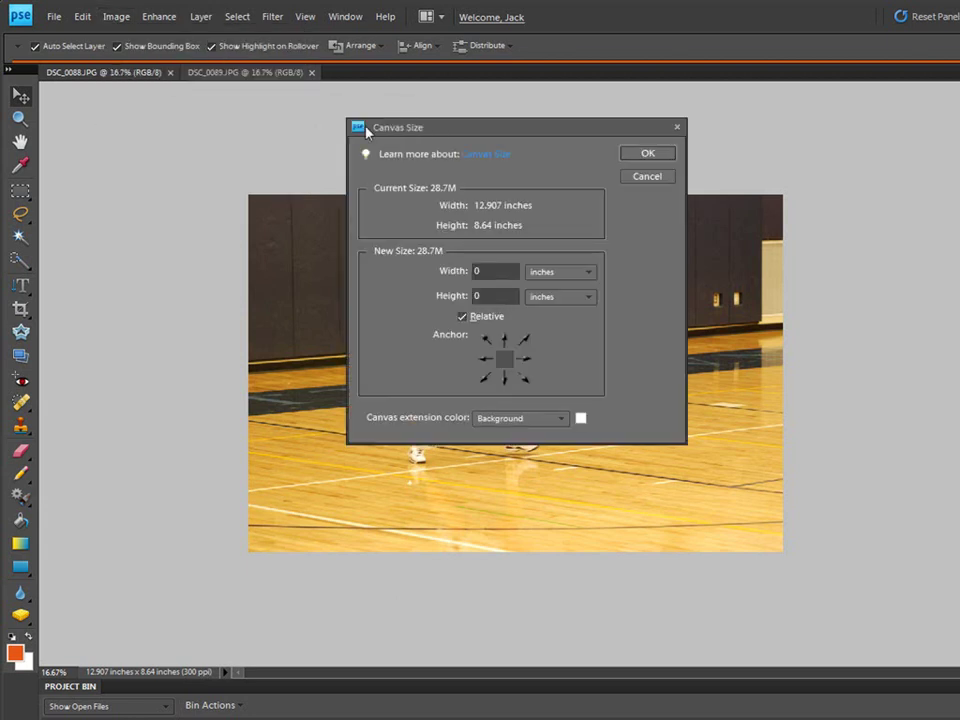
drag(456, 133, 415, 133)
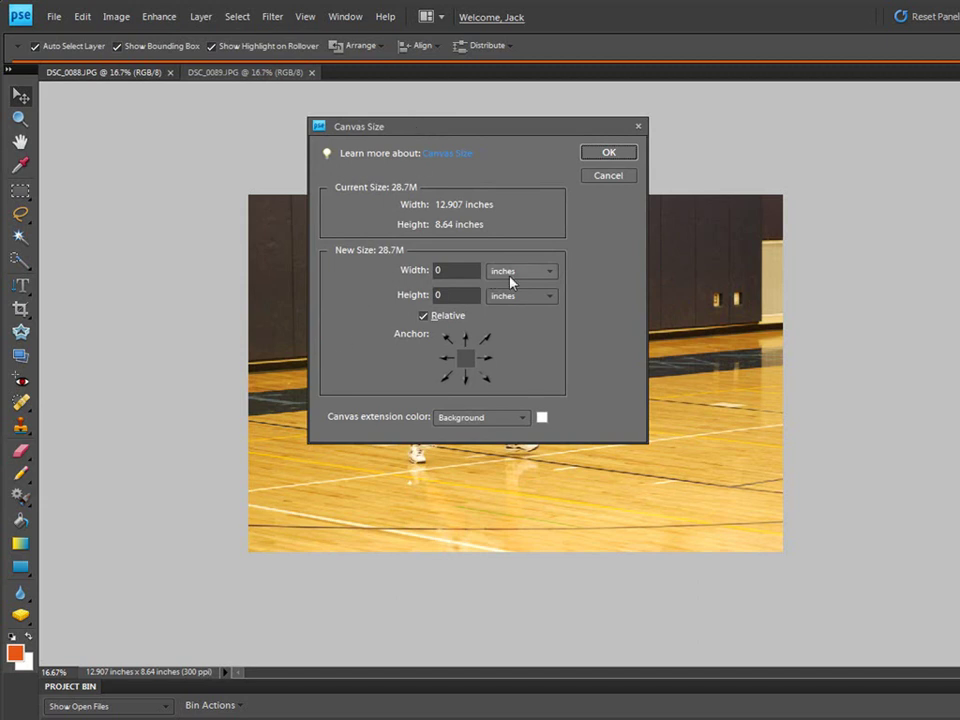
double_click(439, 295)
text(1)
text(0)
click(613, 151)
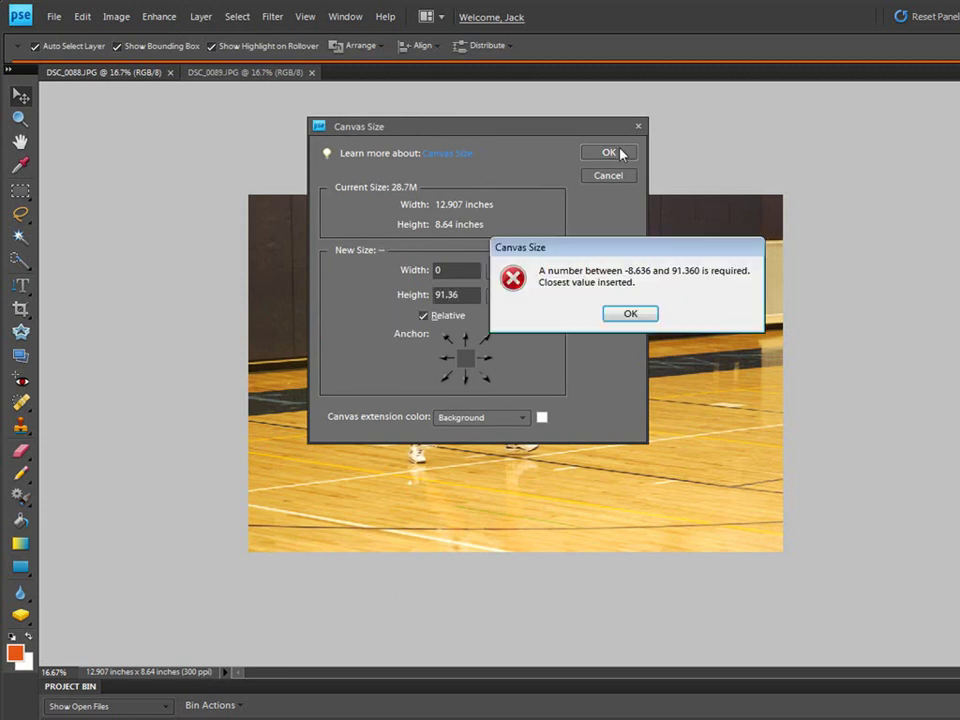
click(626, 314)
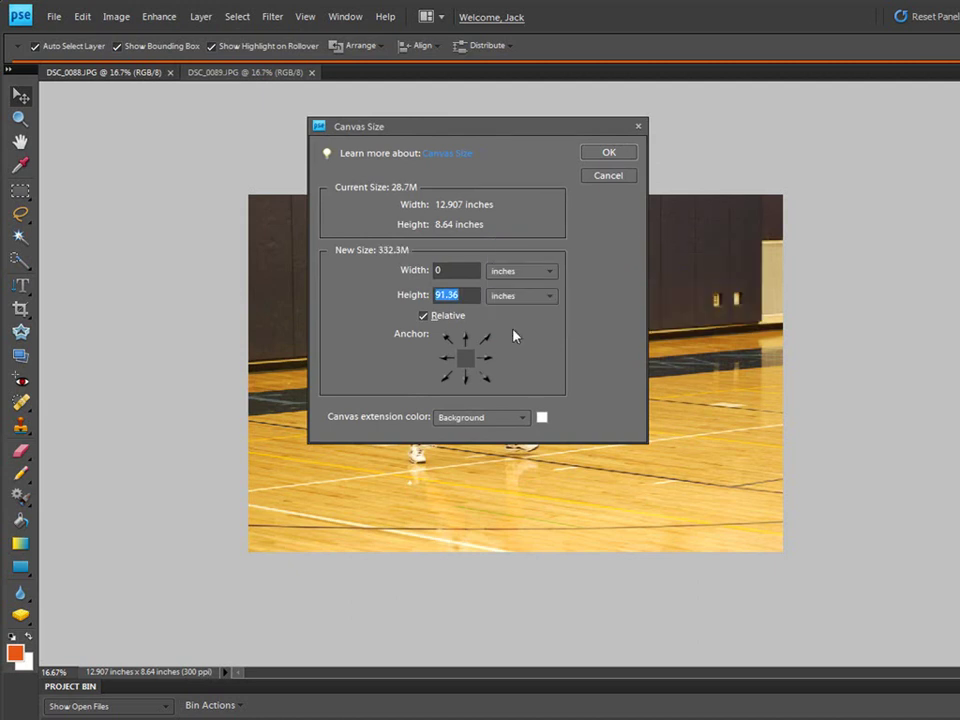
click(604, 153)
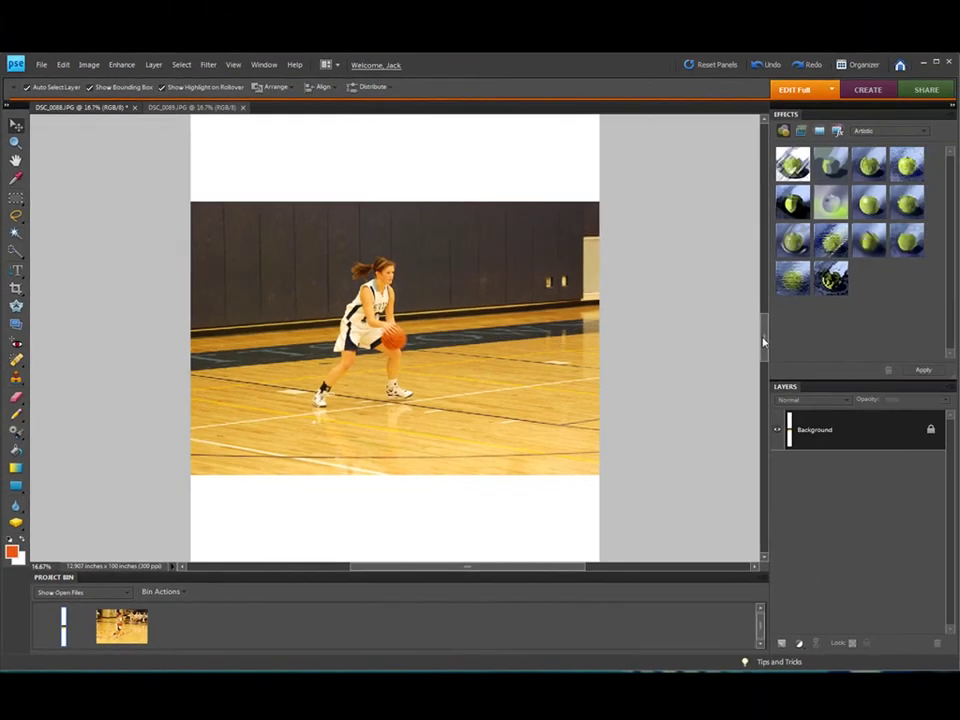
mouse_move(763, 342)
mouse_down()
mouse_move(757, 150)
mouse_move(762, 347)
mouse_up()
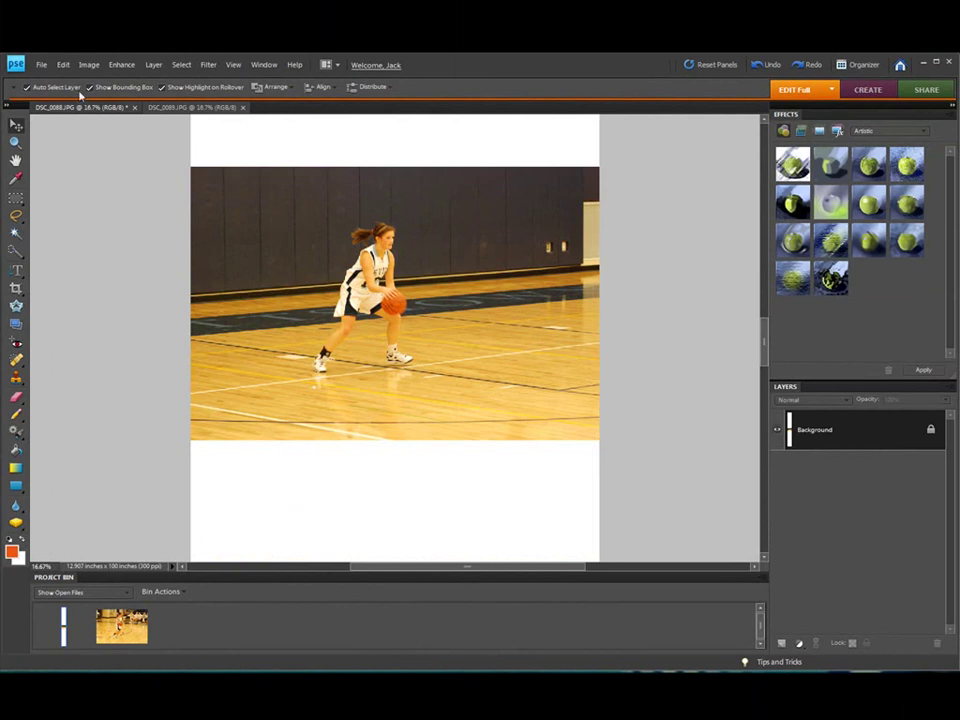
- Undo the oversized canvas and reopen Canvas Size with units set to pixels
click(63, 65)
click(100, 77)
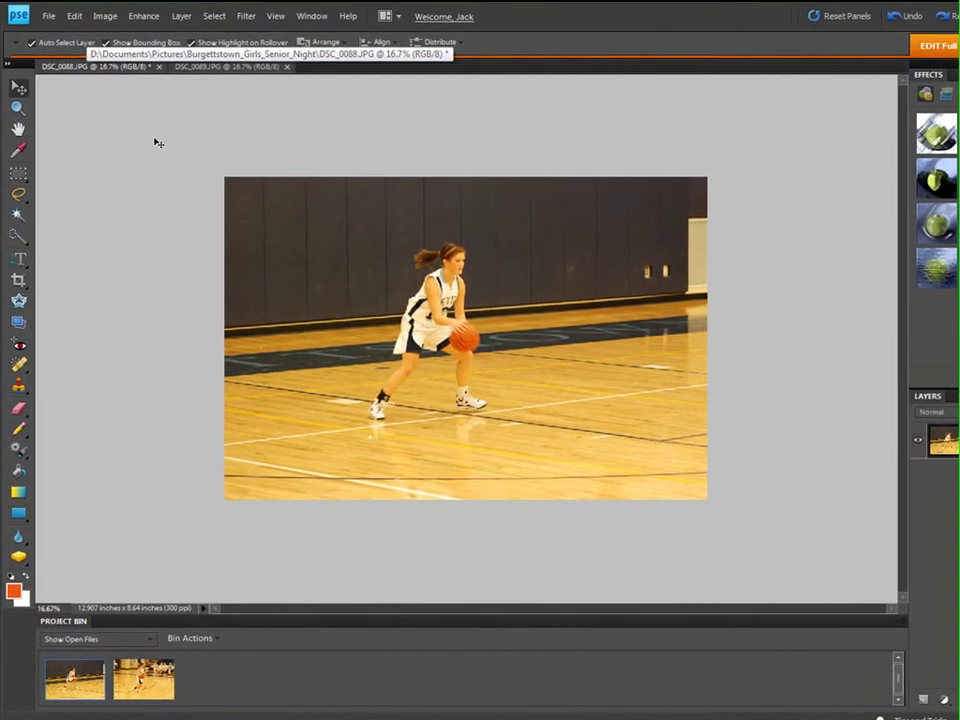
click(86, 65)
mouse_move(107, 100)
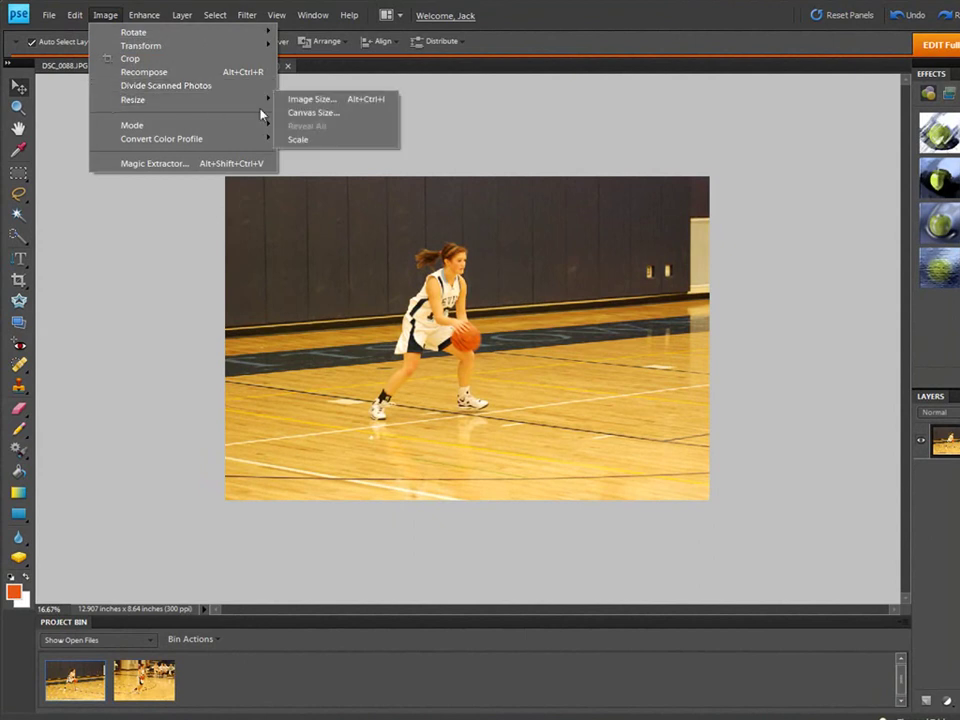
click(285, 113)
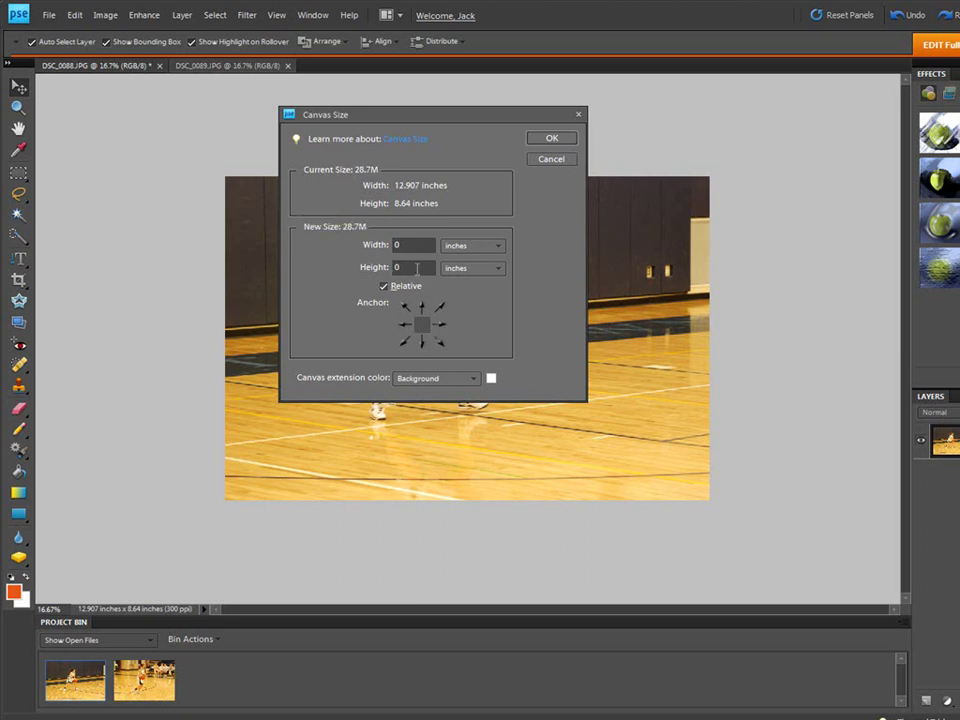
click(471, 268)
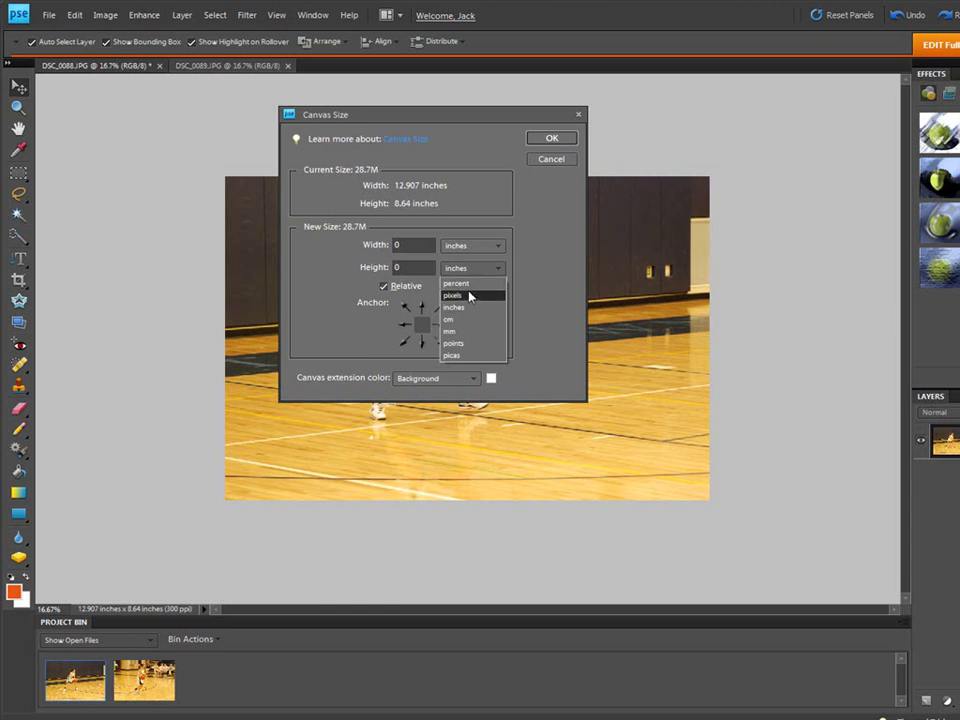
click(471, 297)
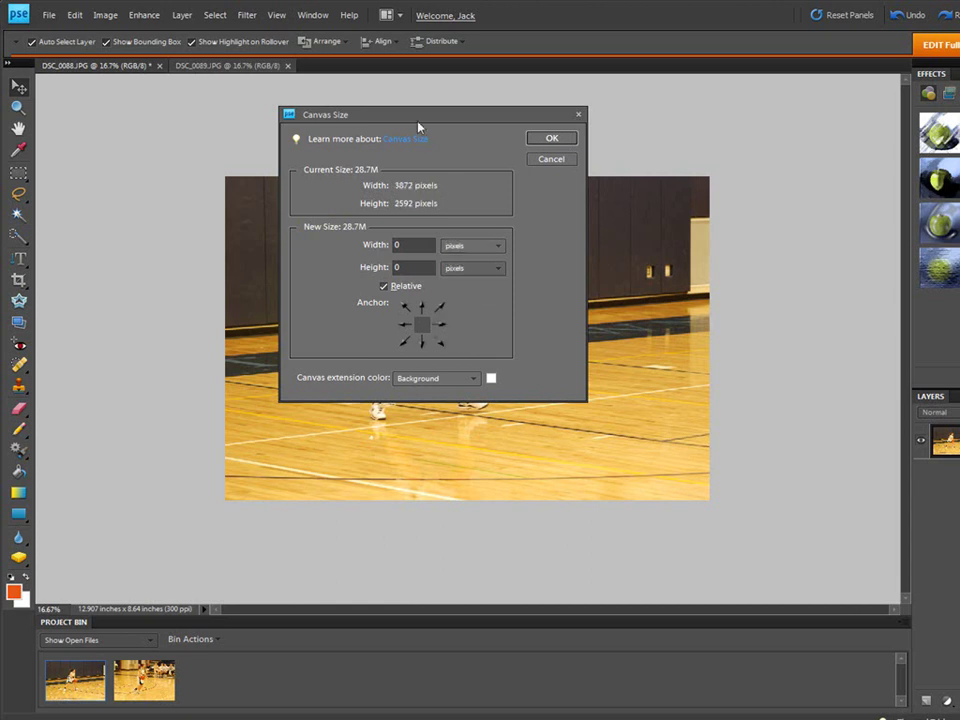
- Anchor top-centre and add 300 pixels of relative height so the strip sits below the photo
drag(416, 116, 426, 109)
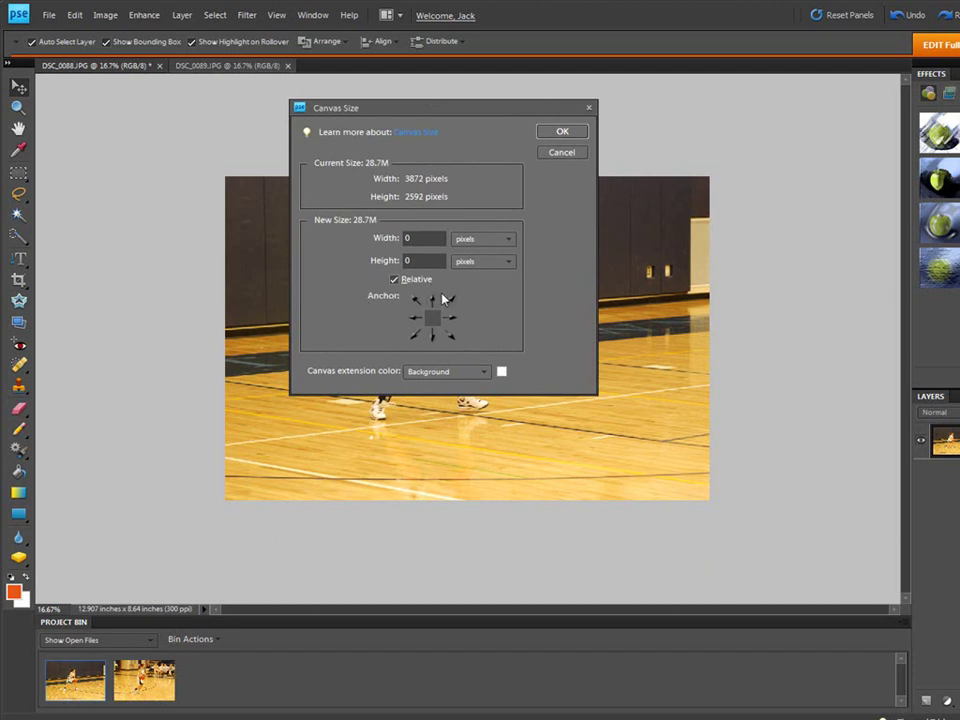
drag(437, 112, 702, 101)
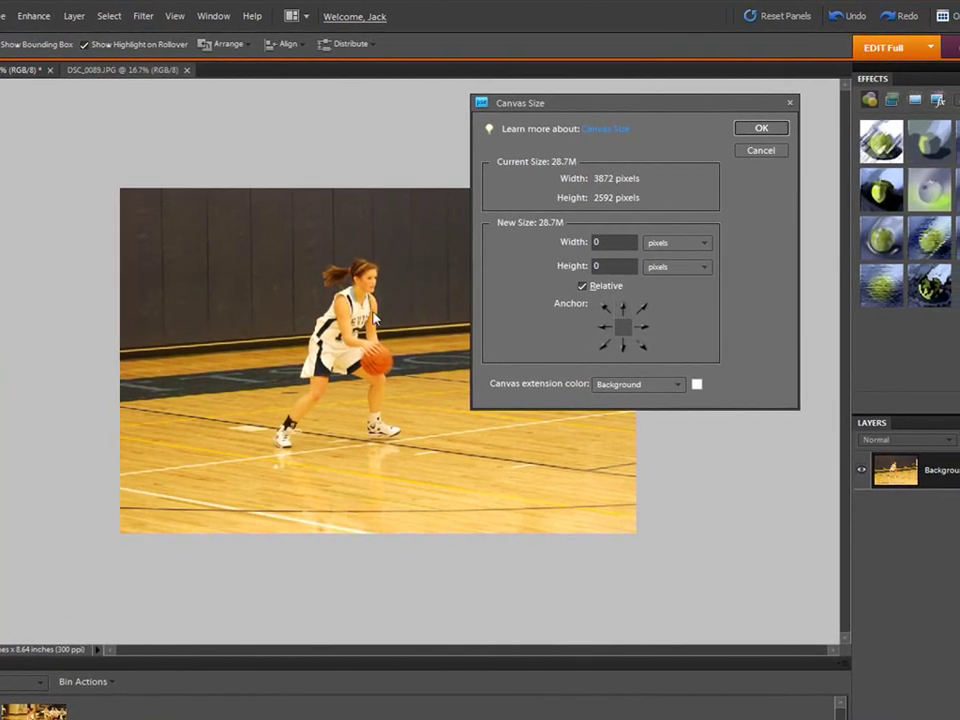
click(623, 309)
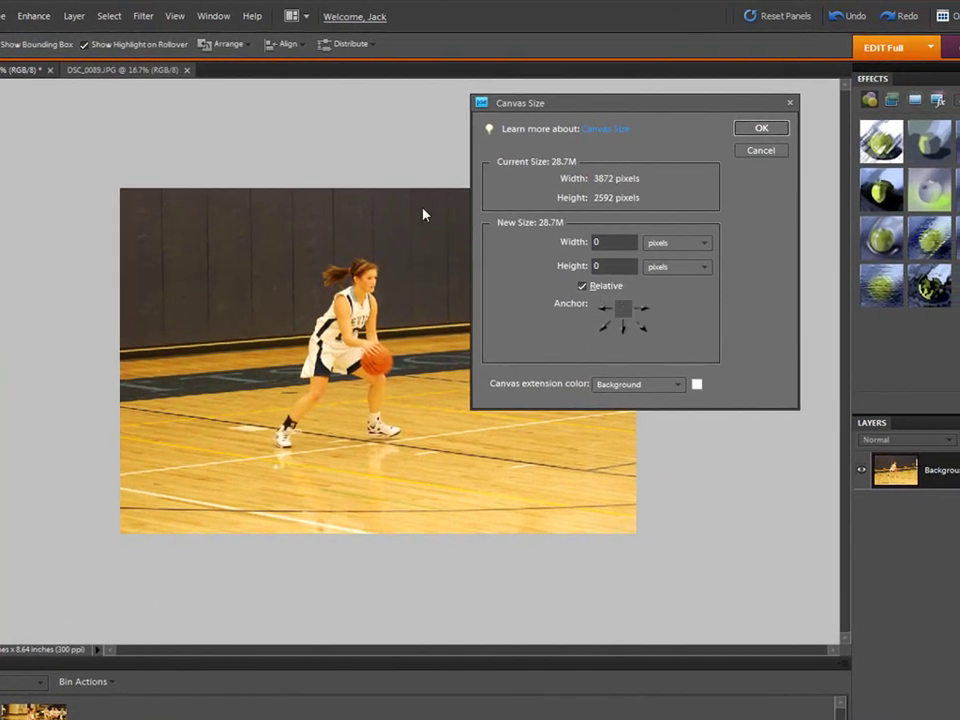
drag(613, 265, 541, 266)
text(3)
text(300)
click(762, 129)
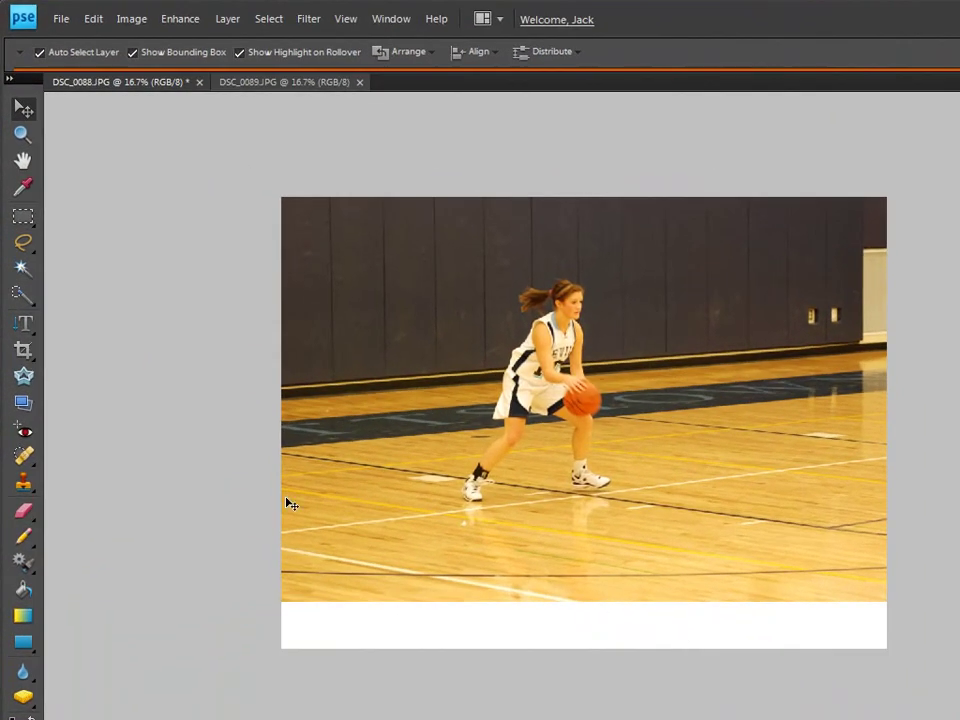
- Type JORDYN SENIOR YEAR with the Horizontal Type tool inside the bottom white strip
click(24, 323)
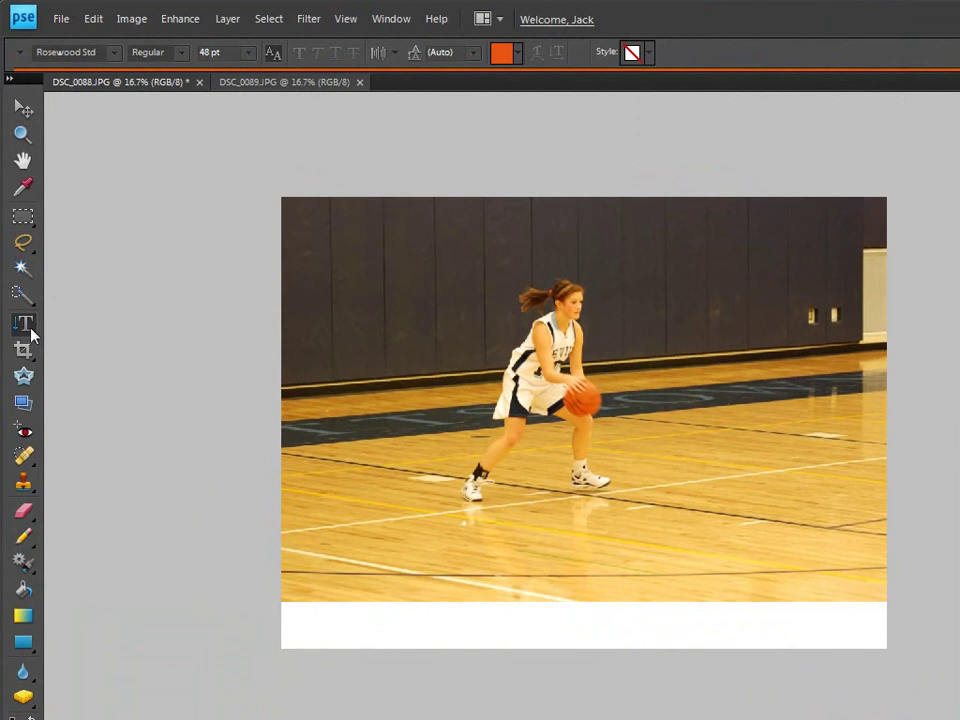
right_click(35, 335)
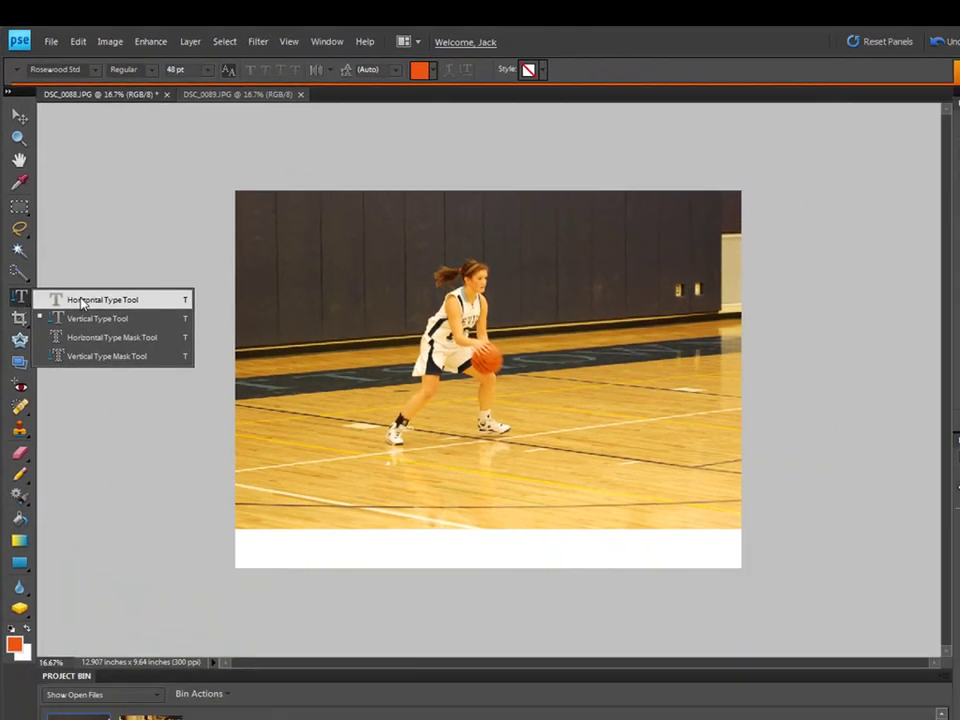
click(100, 326)
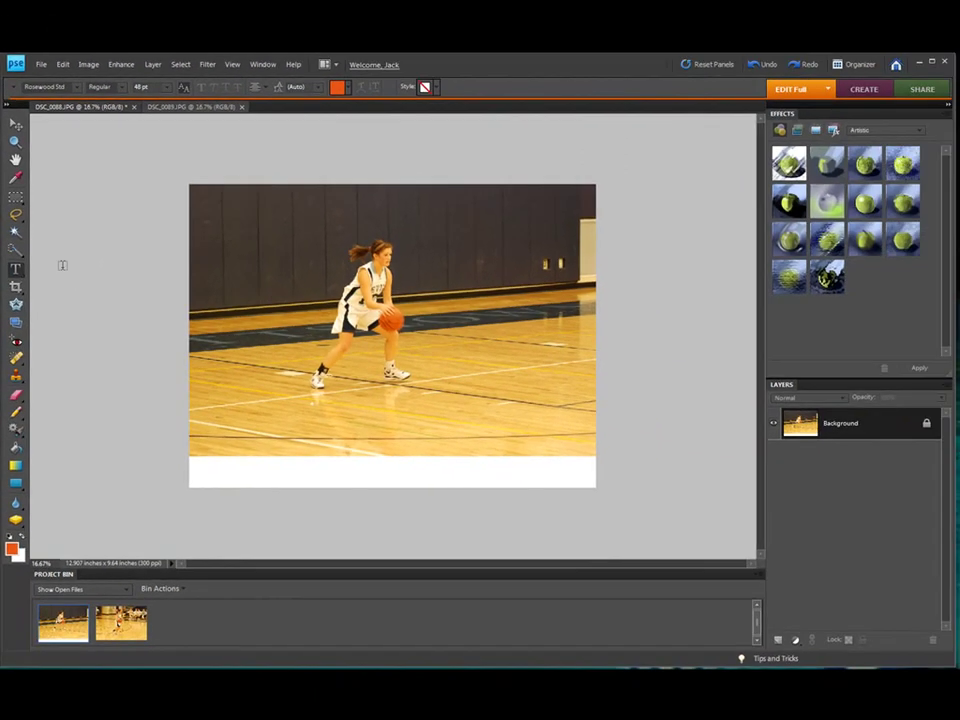
click(283, 472)
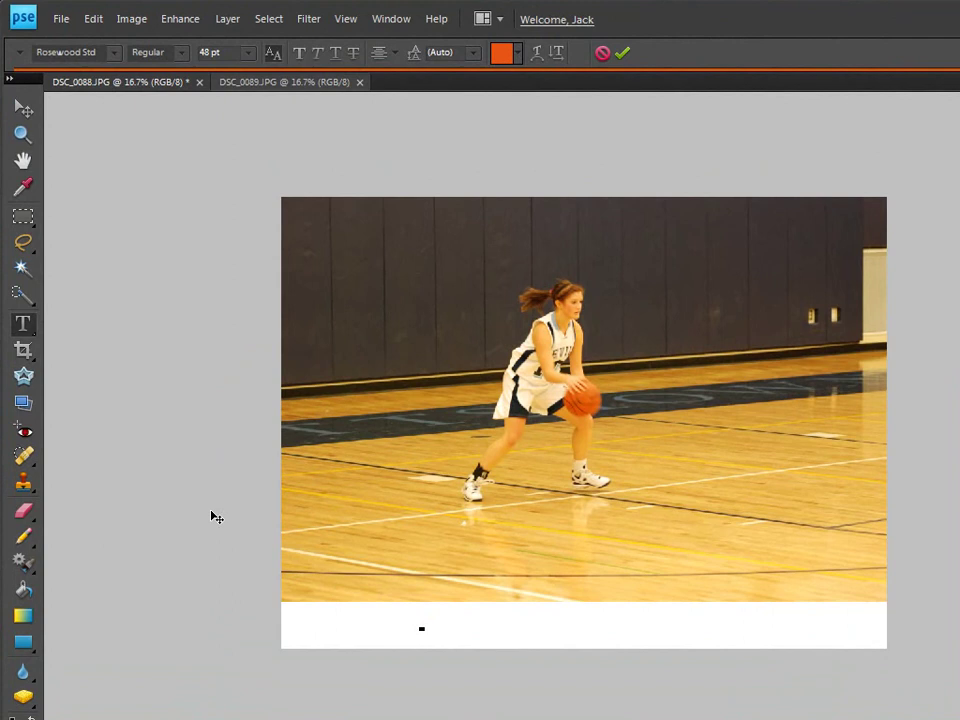
text(JORDYN)
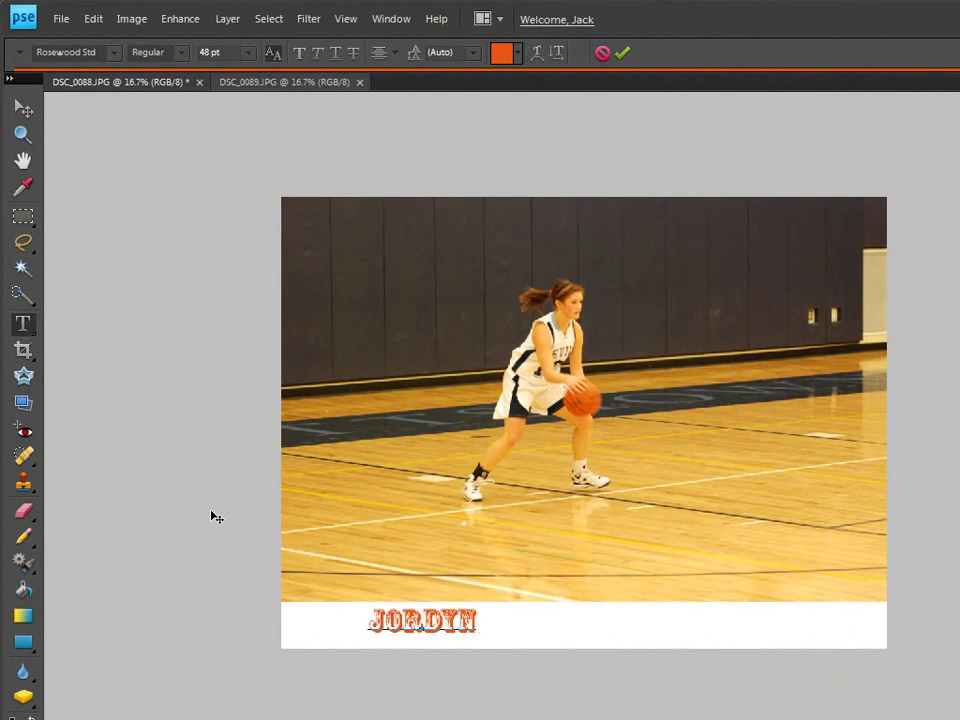
text( SEN)
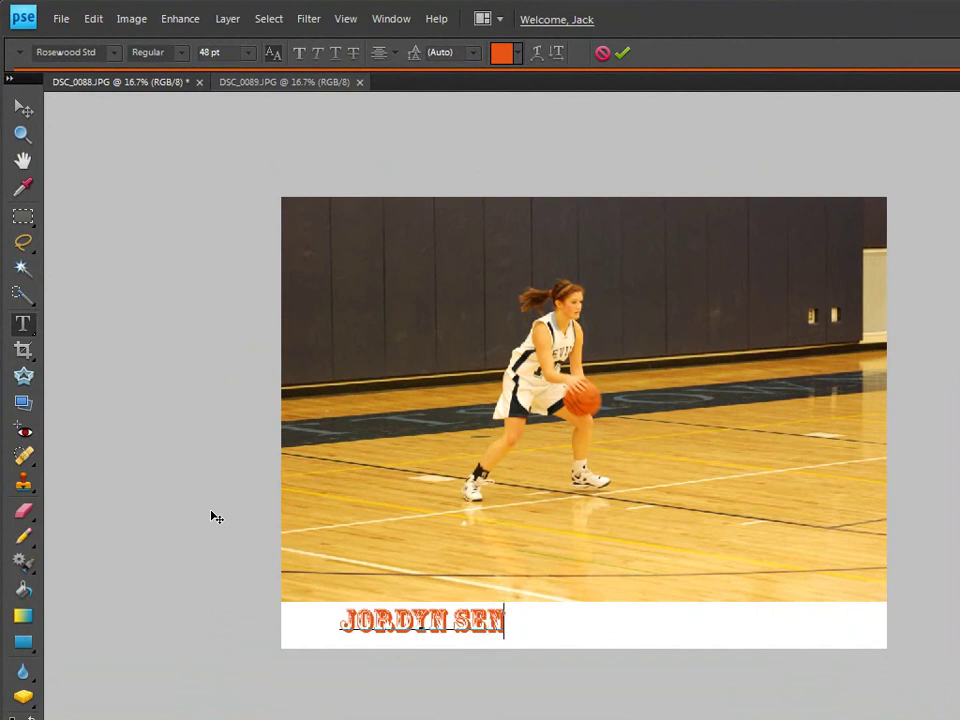
text(IOR YE)
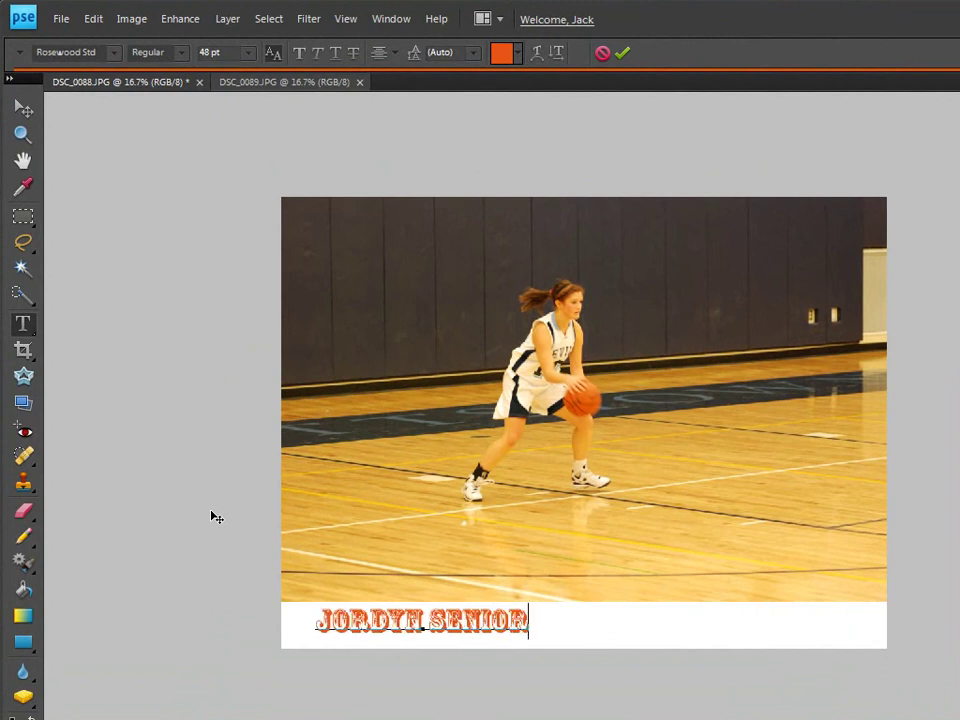
text(AR)
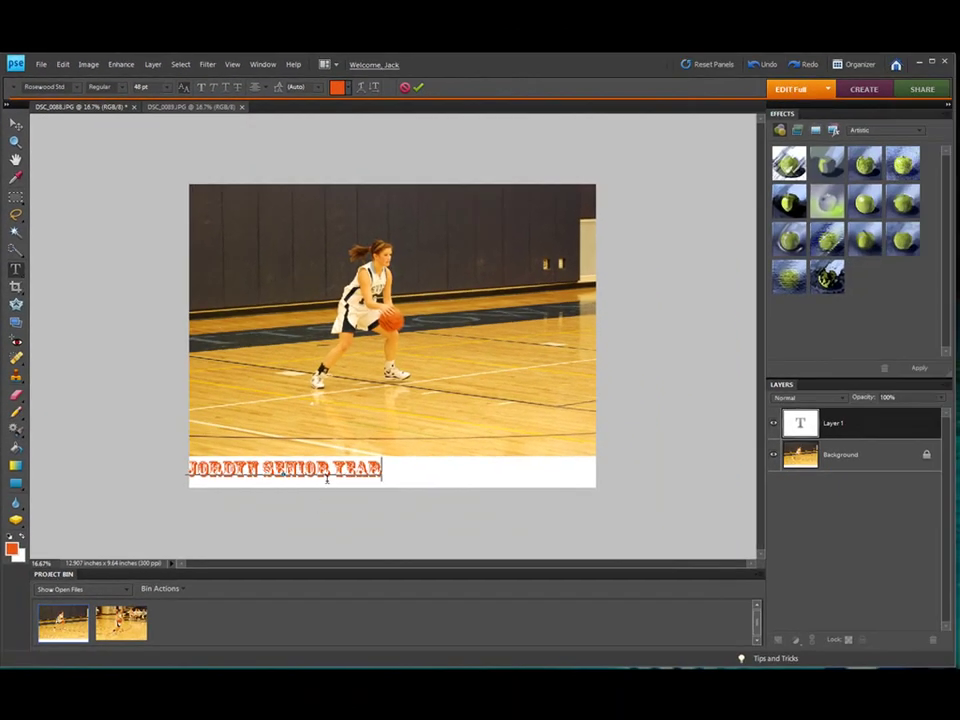
- Commit the title and drag it with the Move tool to the middle of the white strip
click(392, 471)
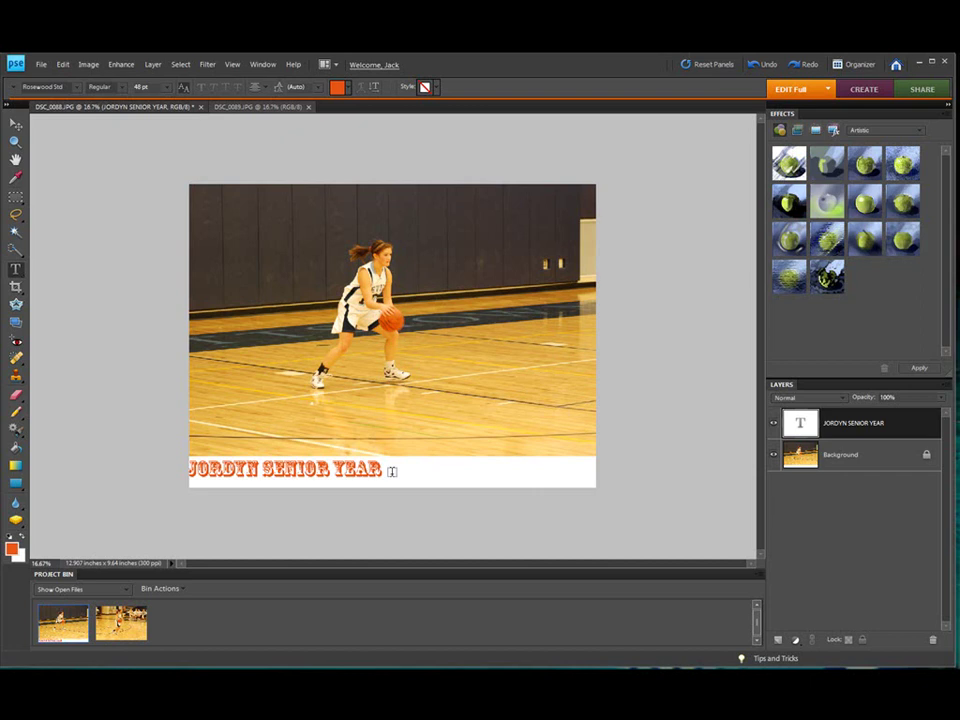
click(15, 124)
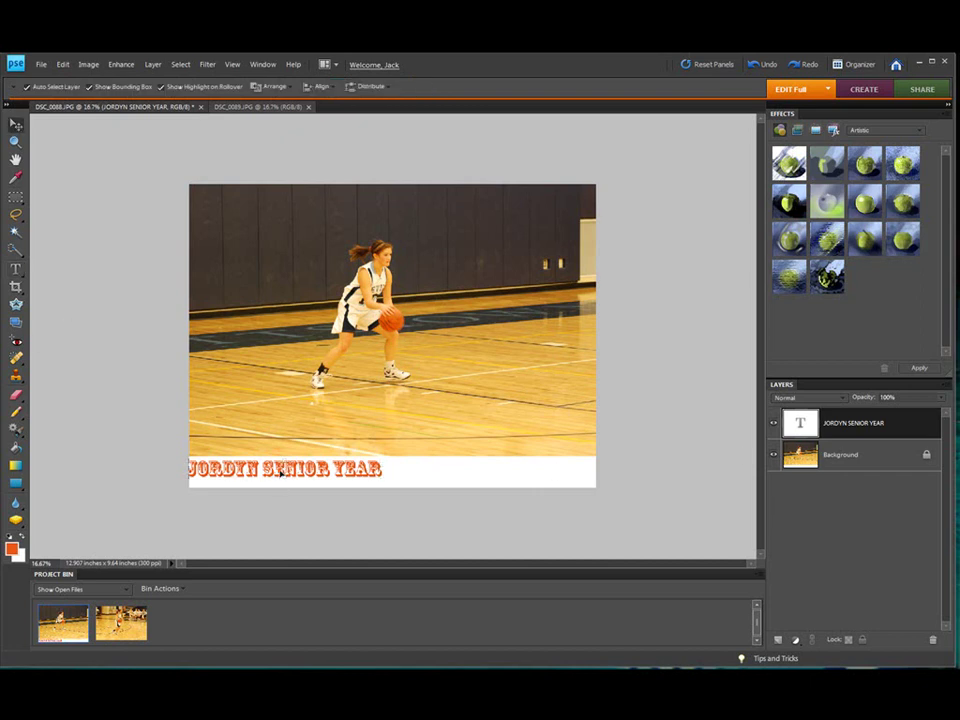
drag(280, 477, 385, 476)
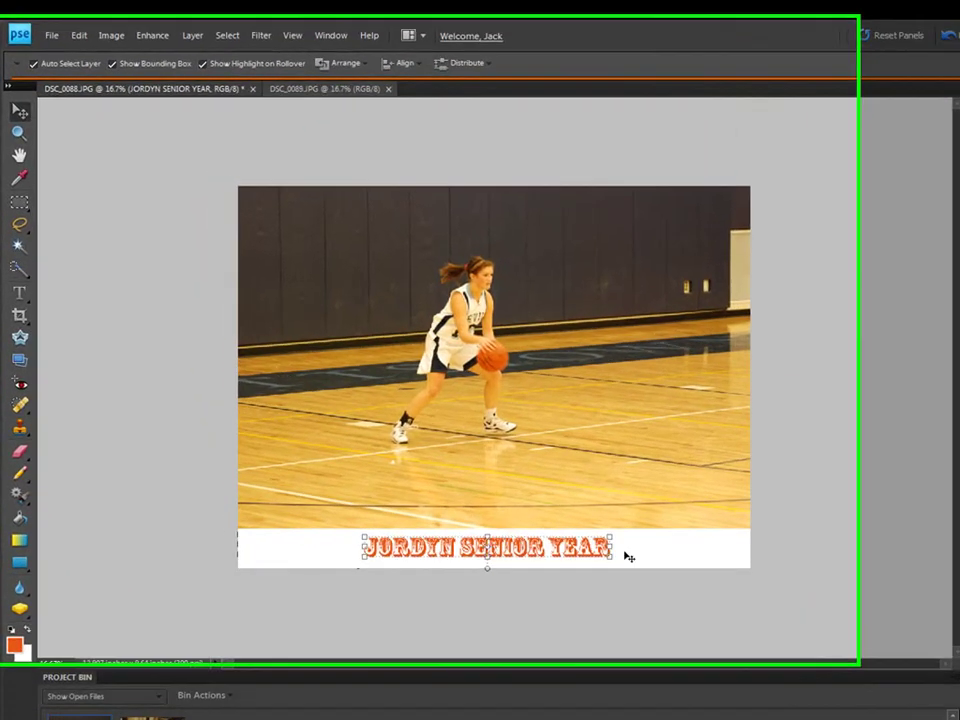
click(511, 478)
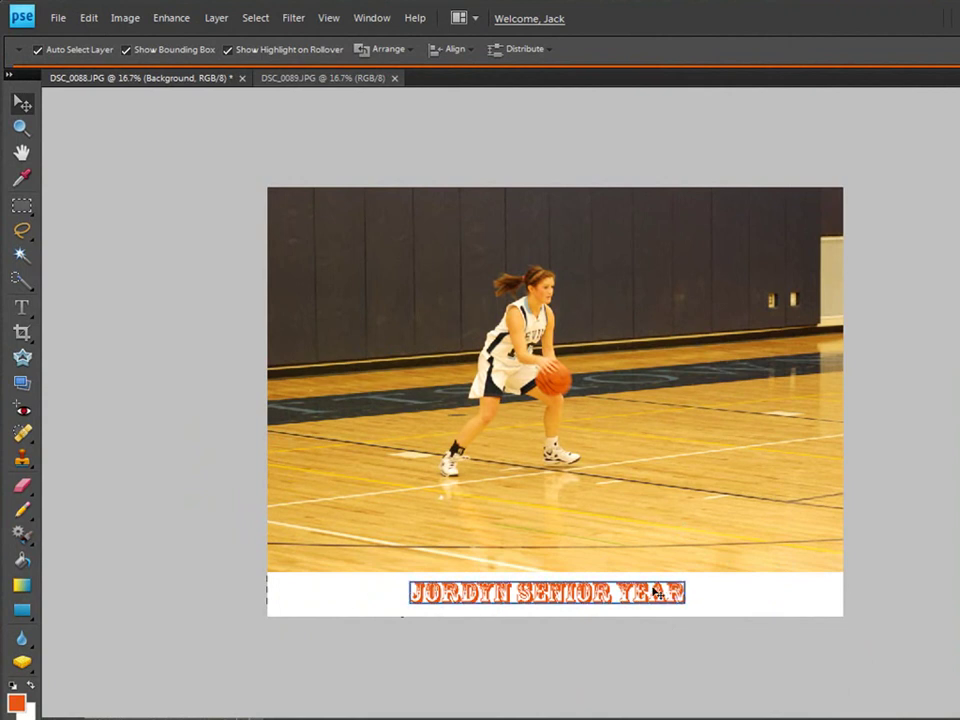
- Change the JORDYN SENIOR YEAR title's font to Showcard Gothic
click(651, 592)
double_click(651, 592)
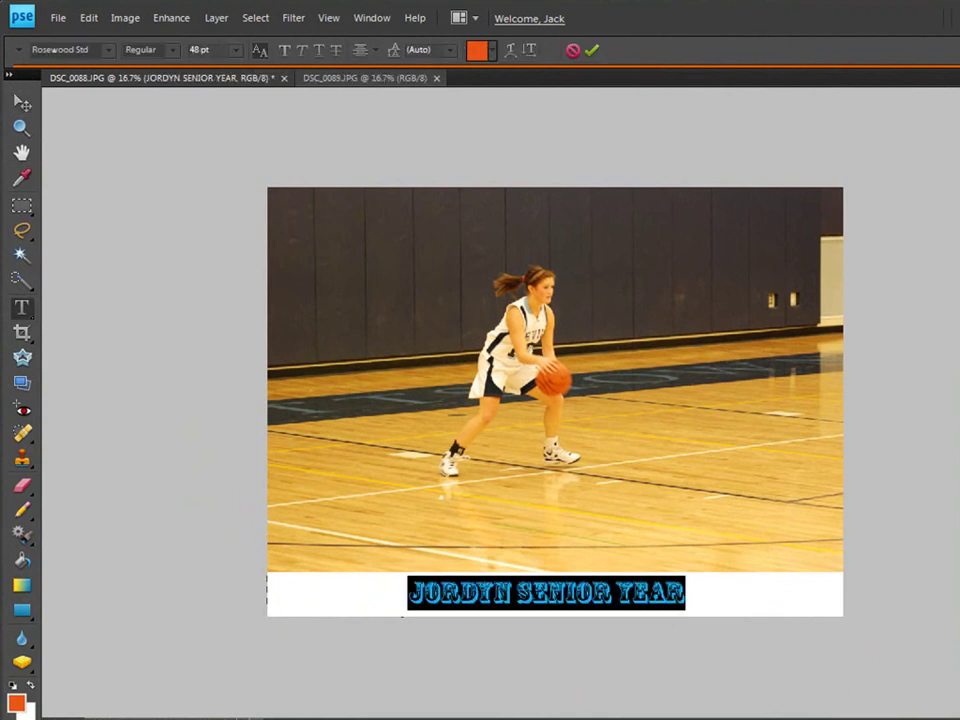
click(108, 50)
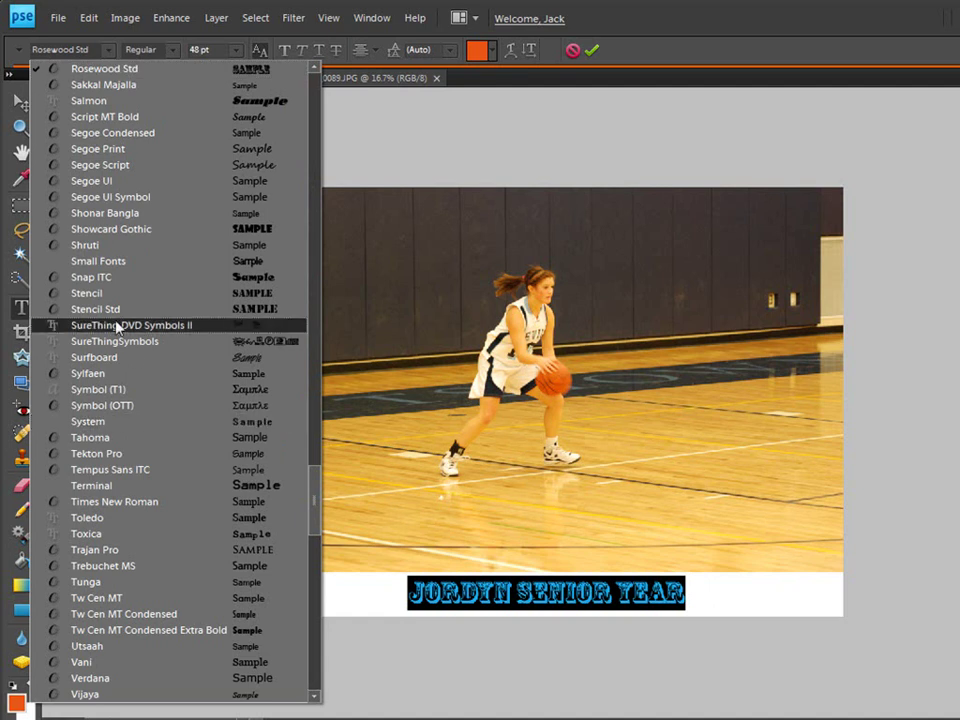
click(118, 229)
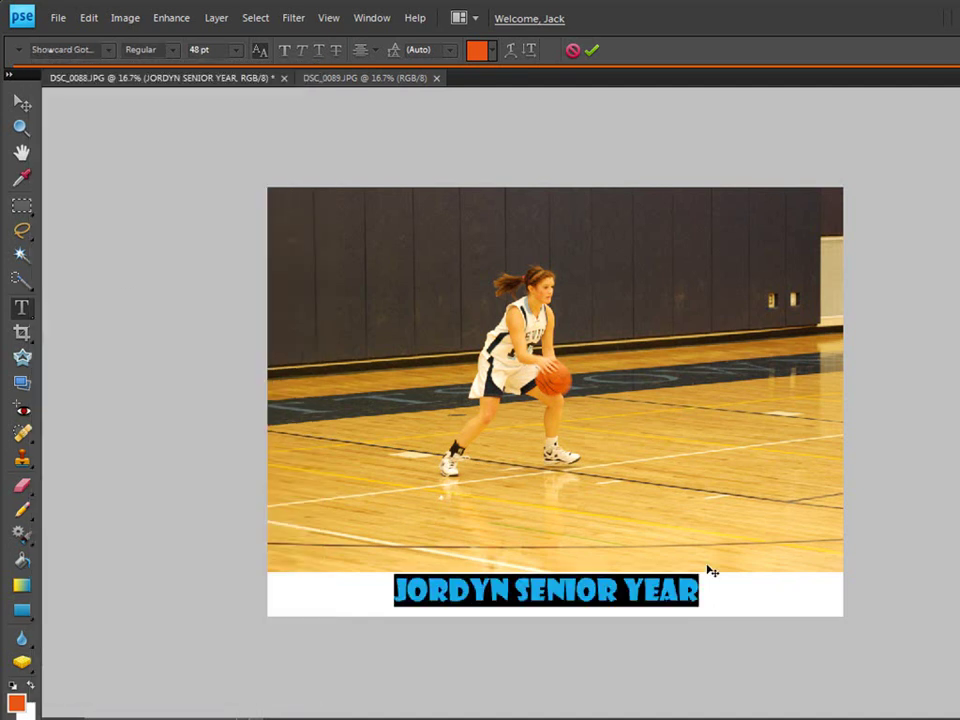
key(ctrl+Return)
- Recolour the title text purple from the swatch palette and commit it
double_click(660, 594)
click(490, 54)
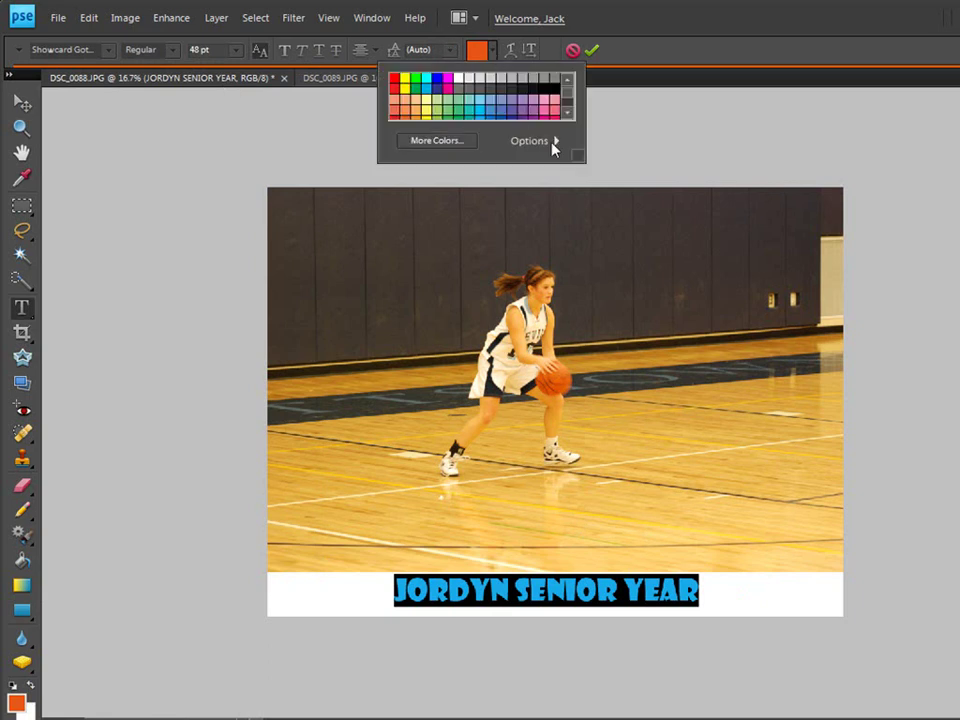
click(569, 113)
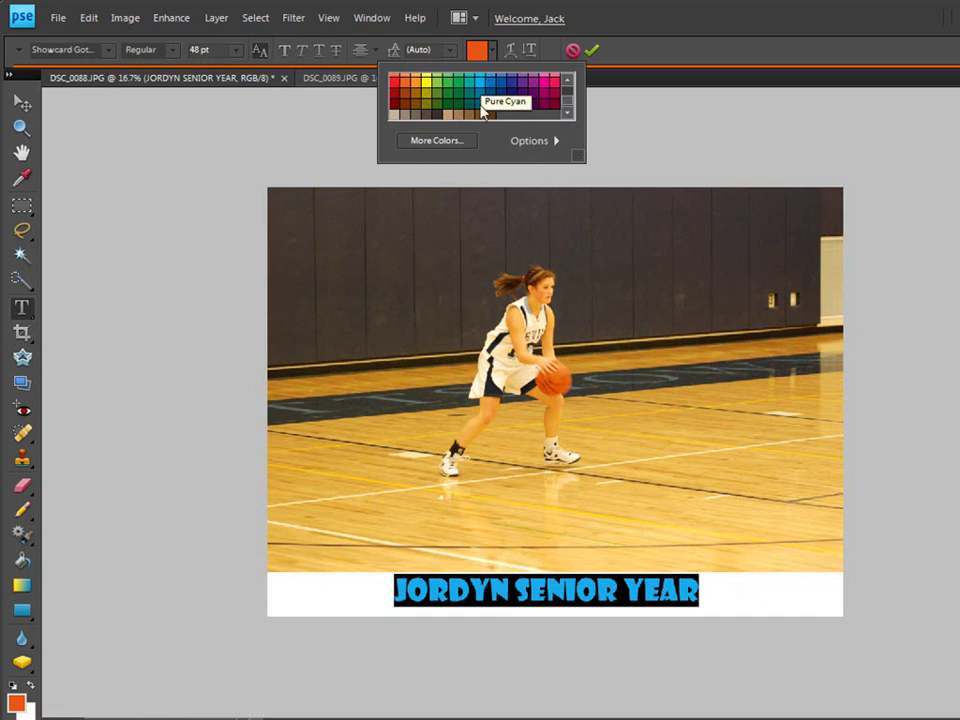
click(542, 77)
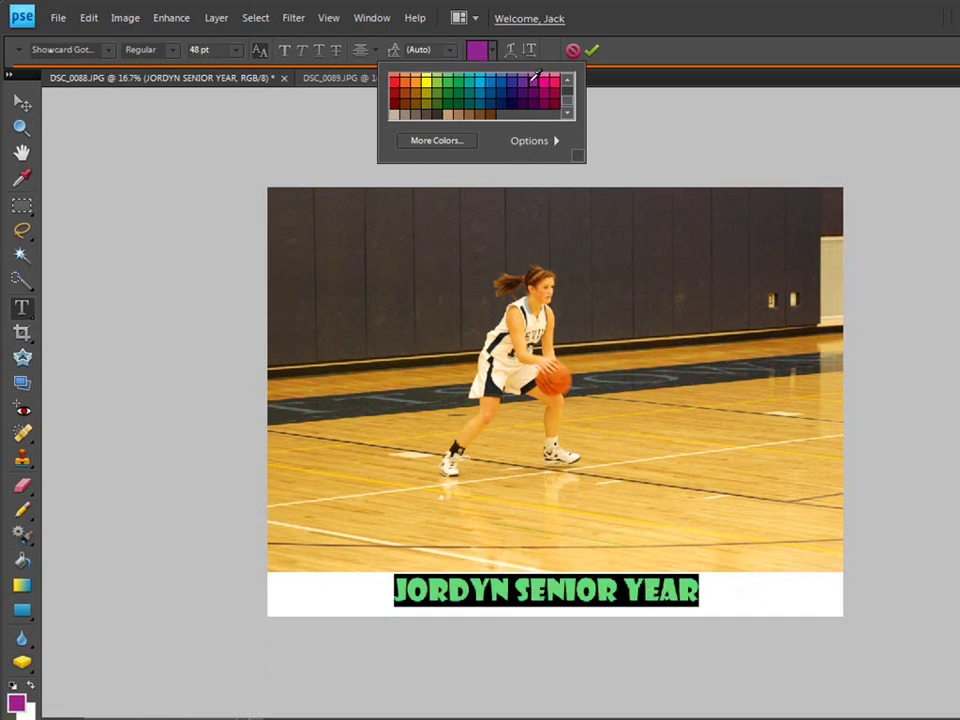
click(491, 50)
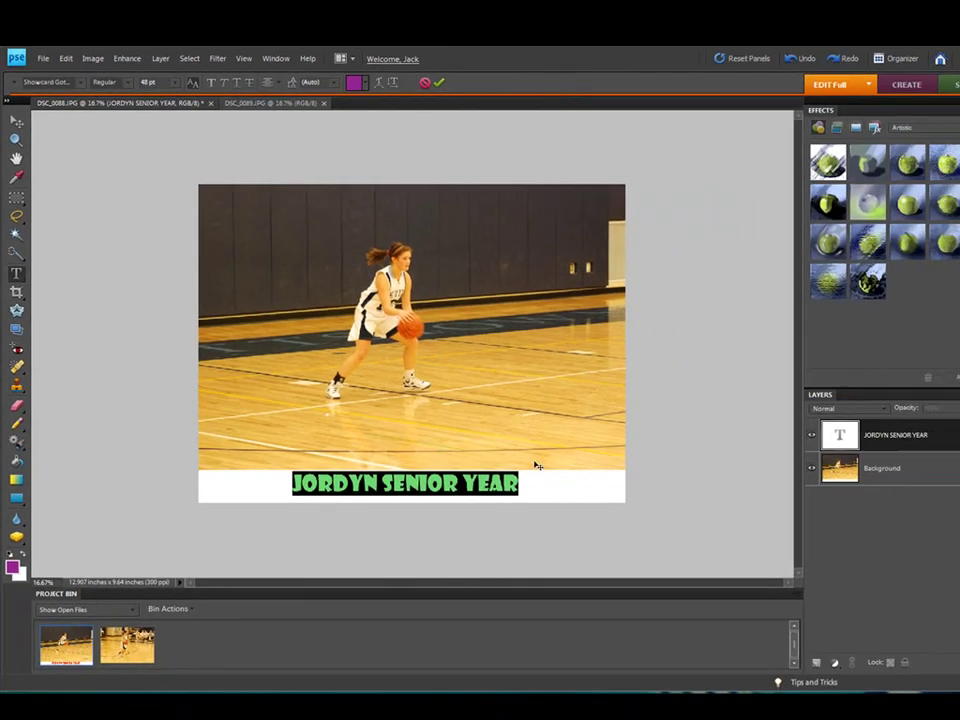
key(KP_Enter)
key(v)
click(709, 595)
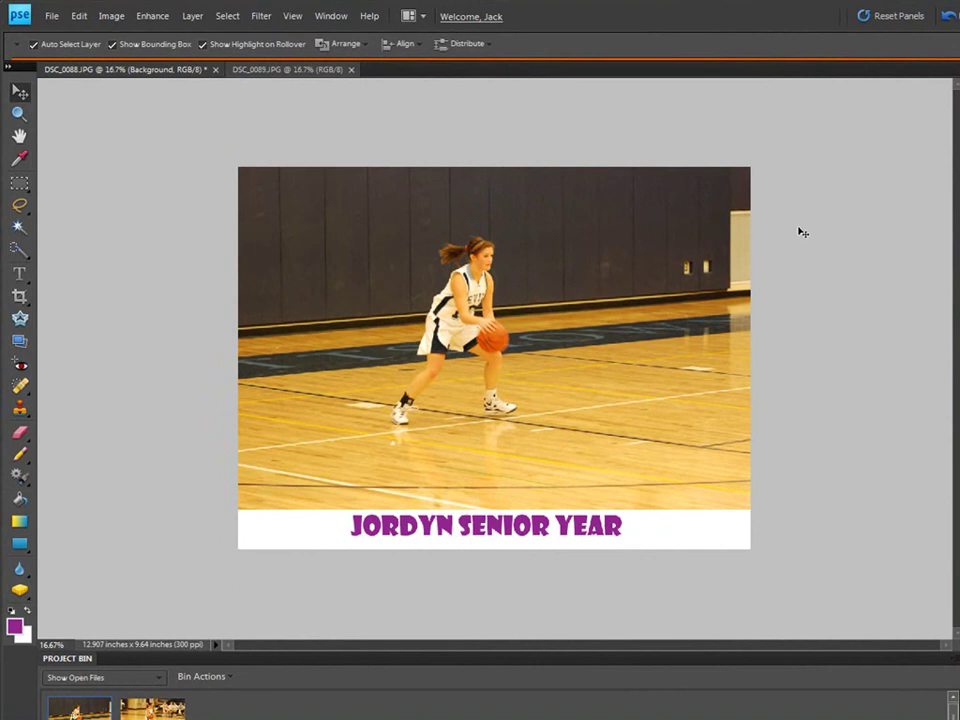
drag(724, 225, 200, 256)
- Widen DSC_0089.JPG's canvas by 250 pixels, anchored left-middle, giving 13.74 × 8.64 inches
click(257, 70)
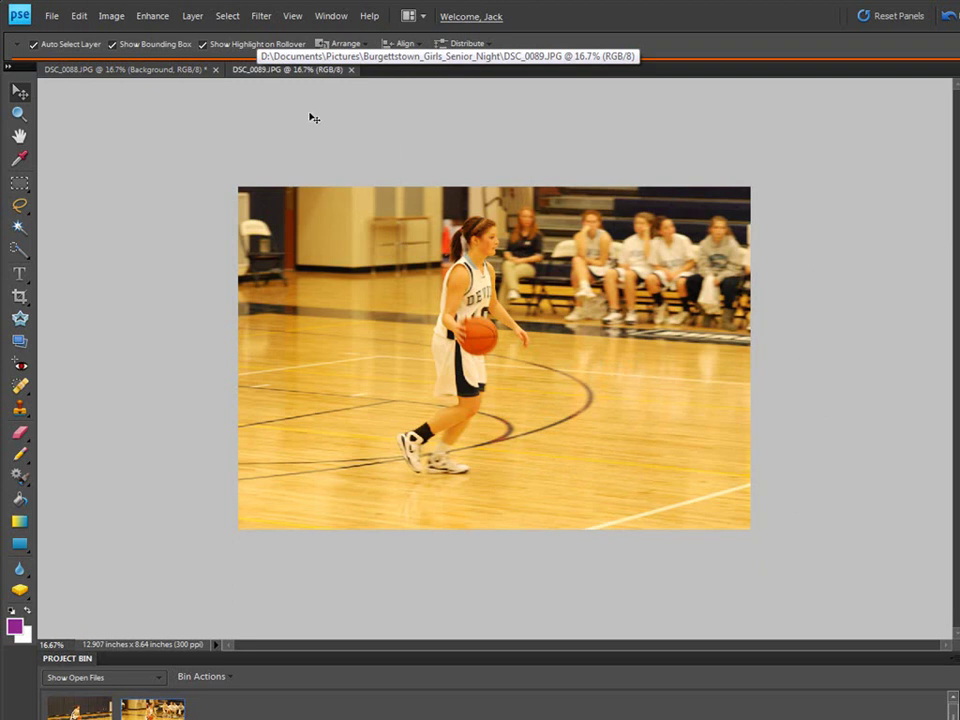
click(121, 19)
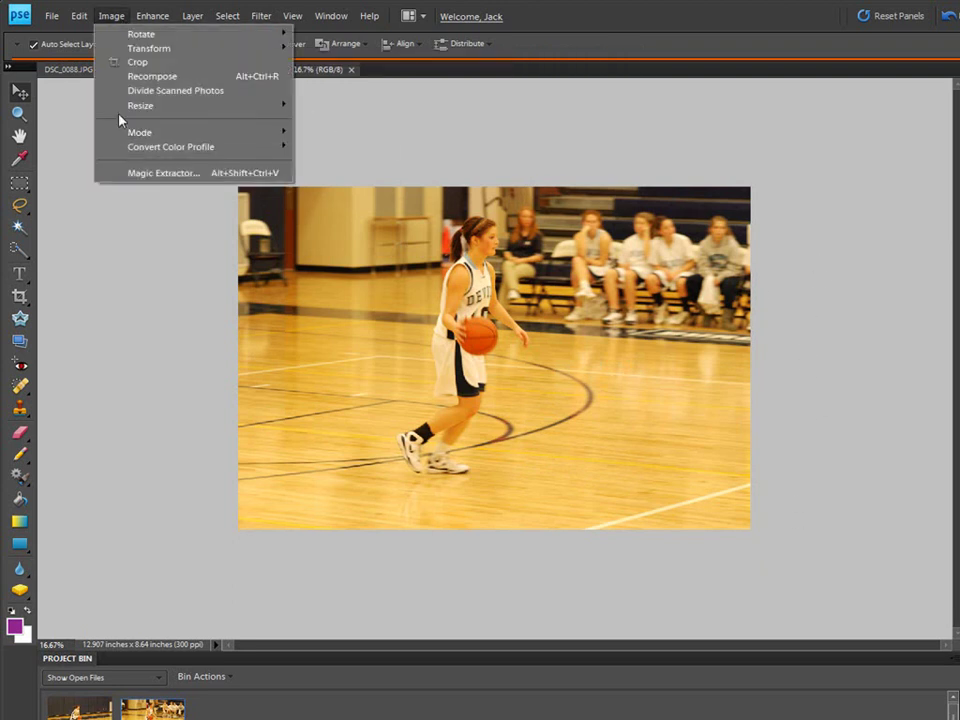
mouse_move(122, 105)
click(301, 120)
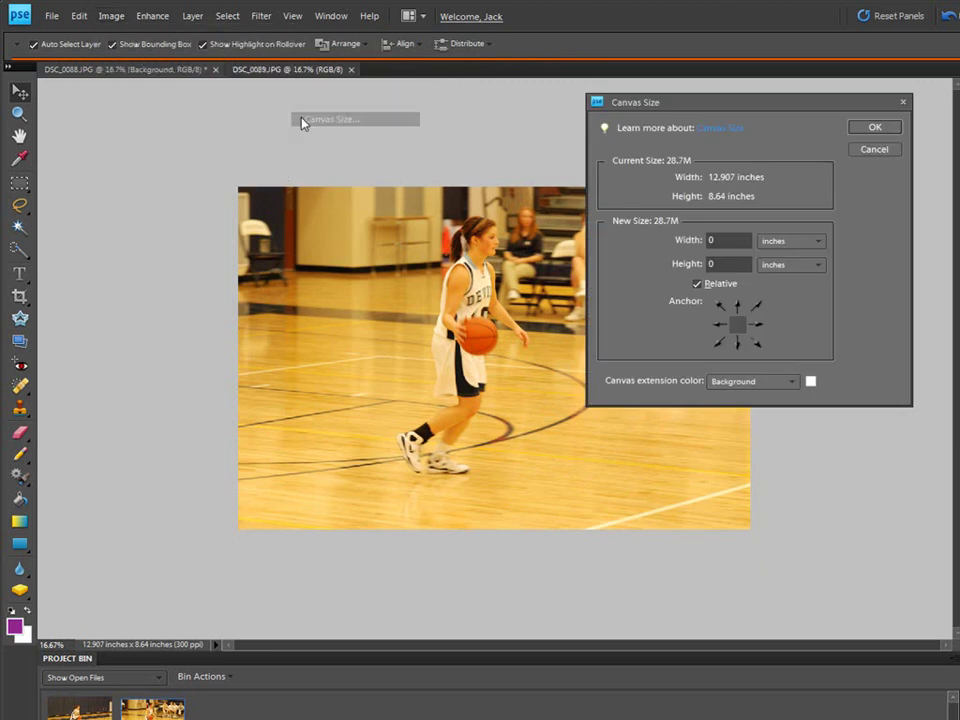
drag(703, 109, 487, 109)
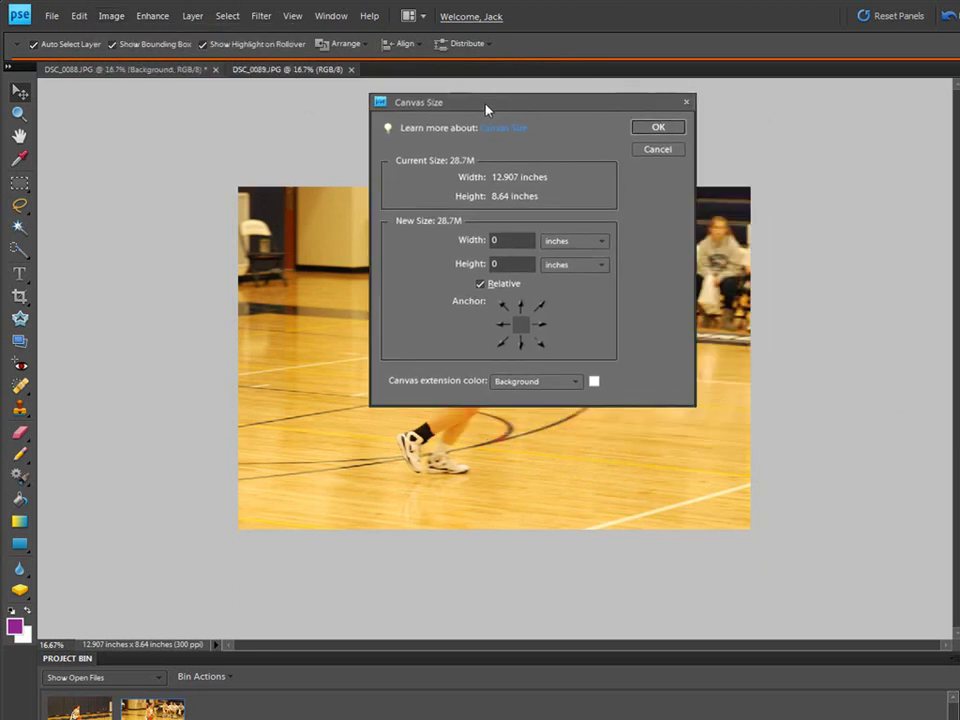
click(501, 324)
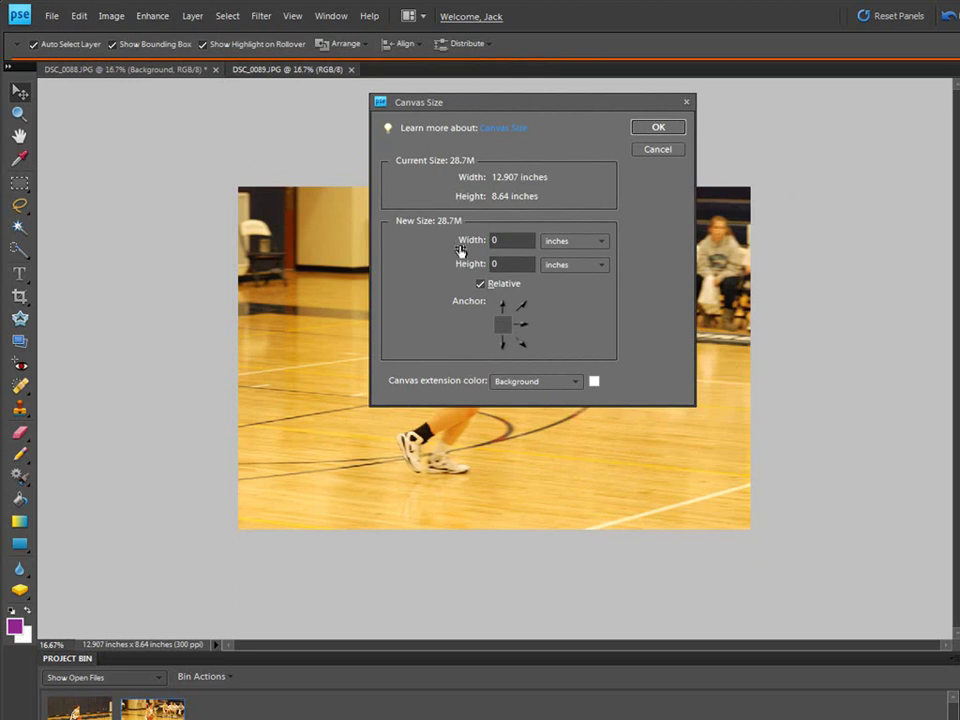
click(570, 244)
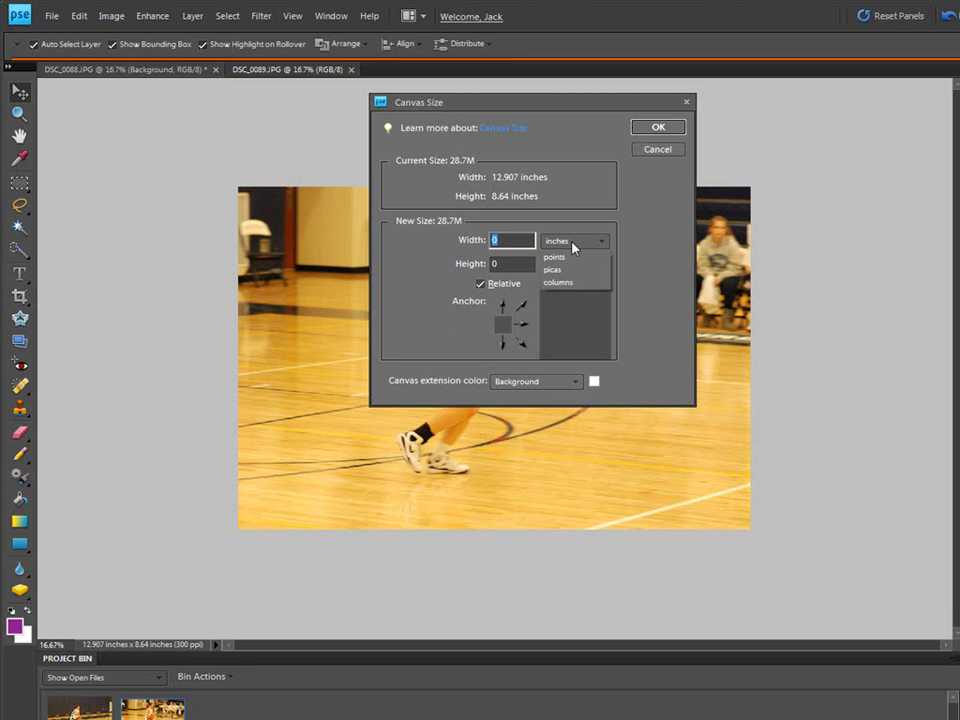
click(569, 270)
click(522, 242)
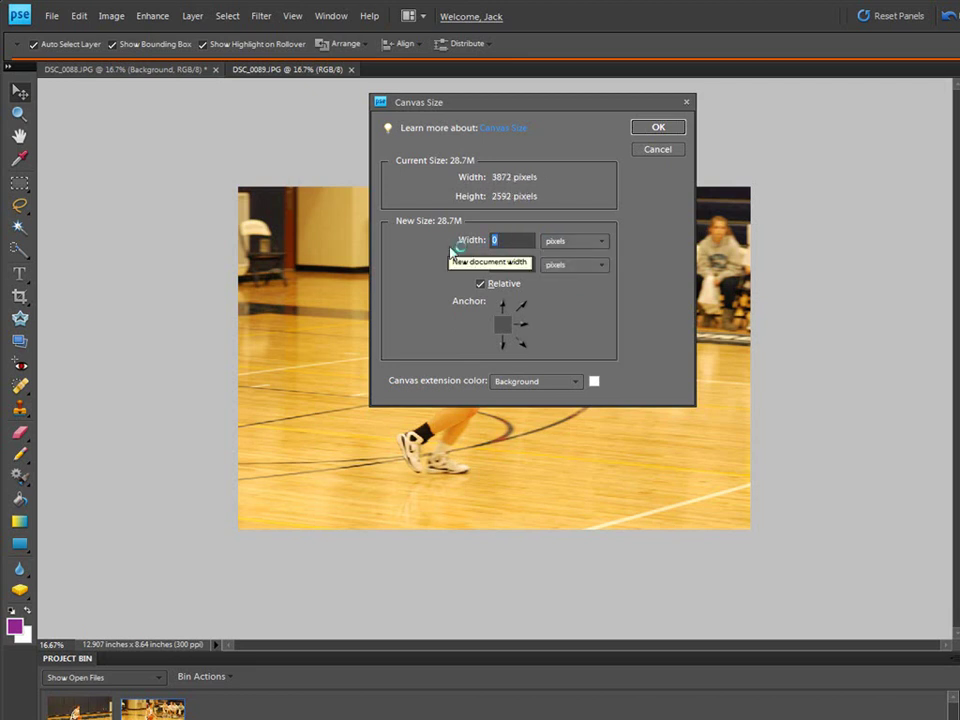
text(25)
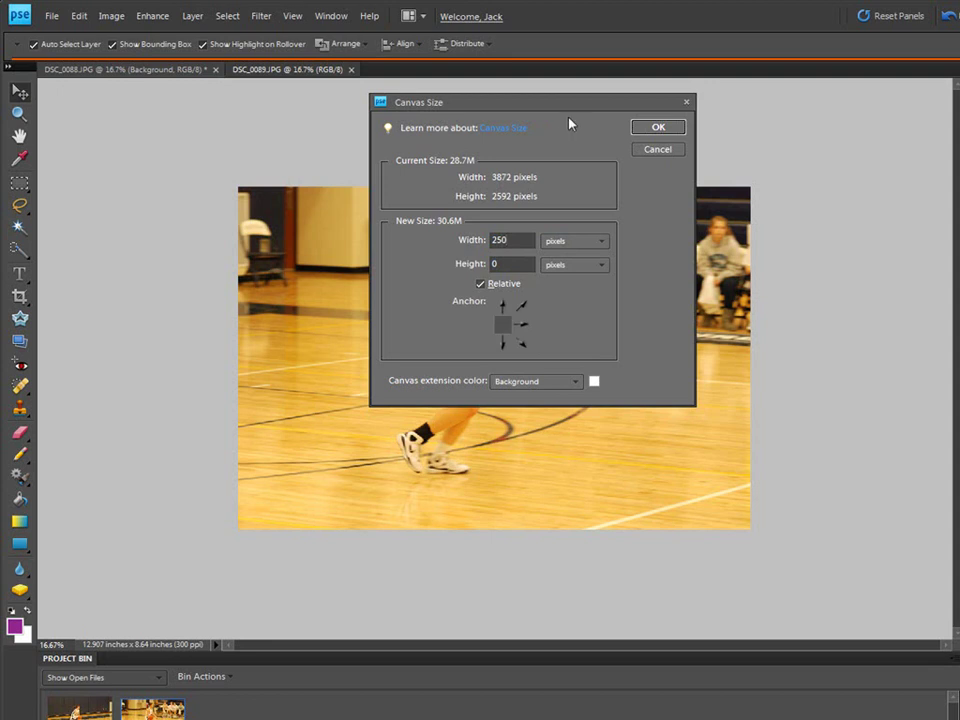
click(658, 127)
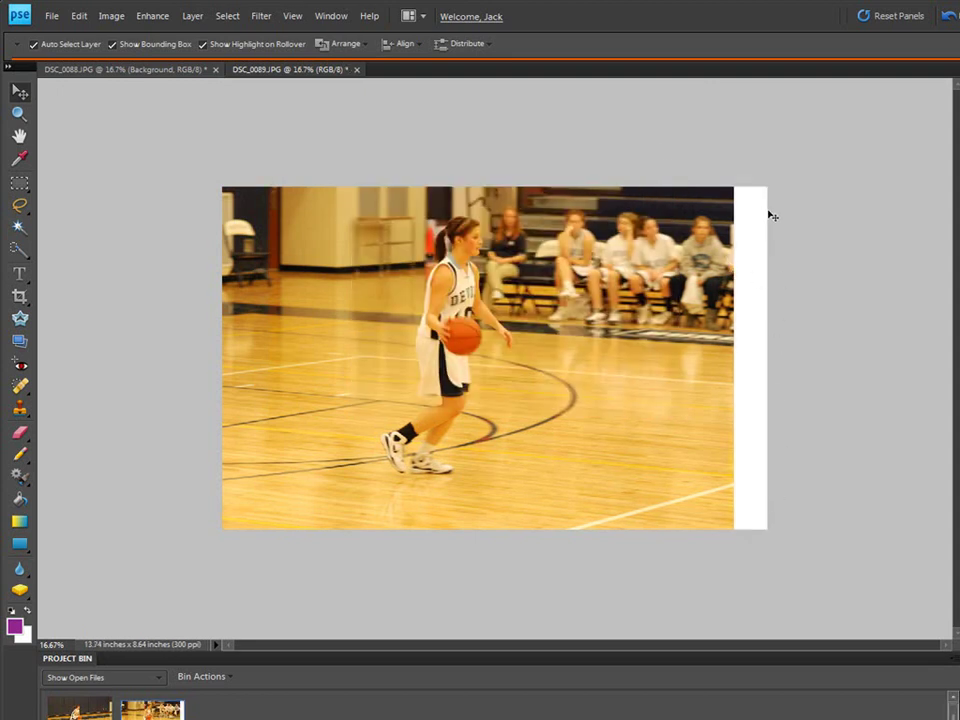
- Add another 250 pixels of width anchored left, making the canvas 14.573 × 8.64 inches
click(113, 18)
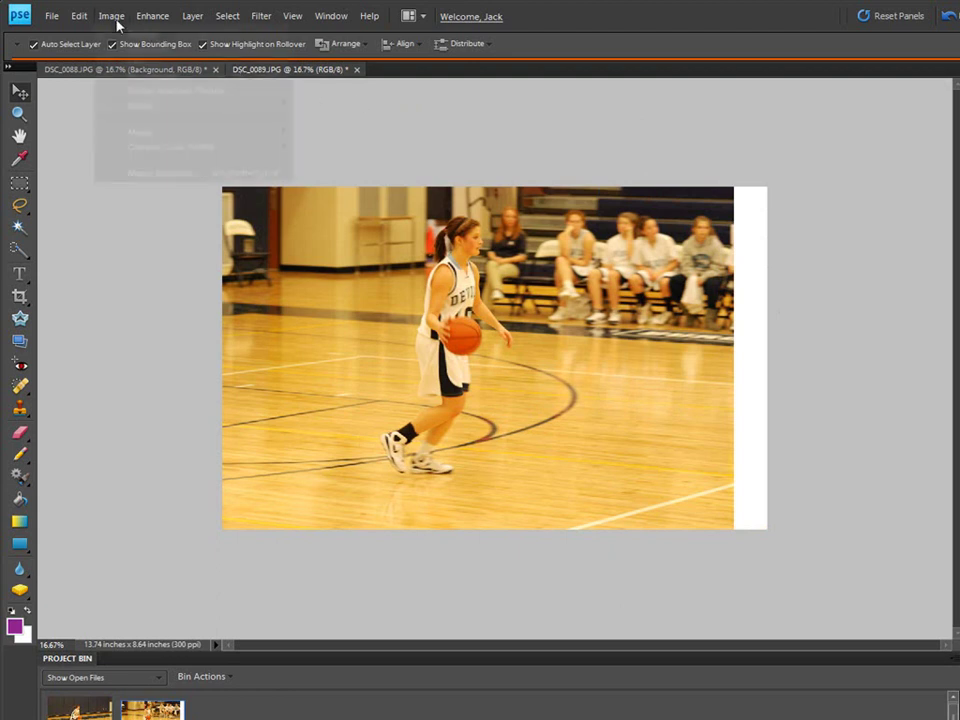
mouse_move(135, 106)
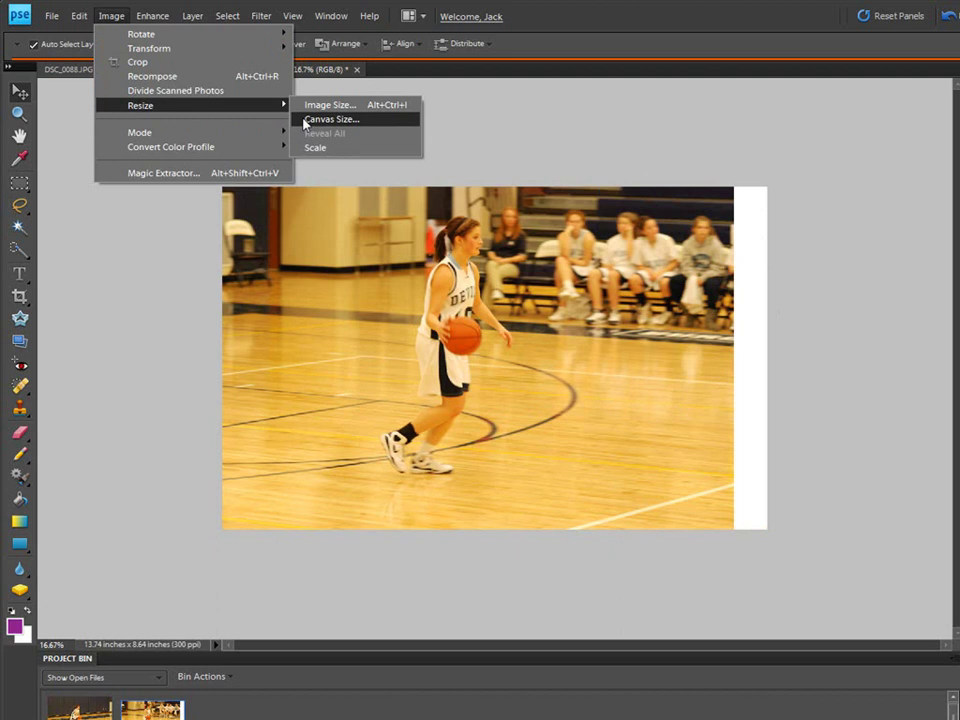
click(305, 121)
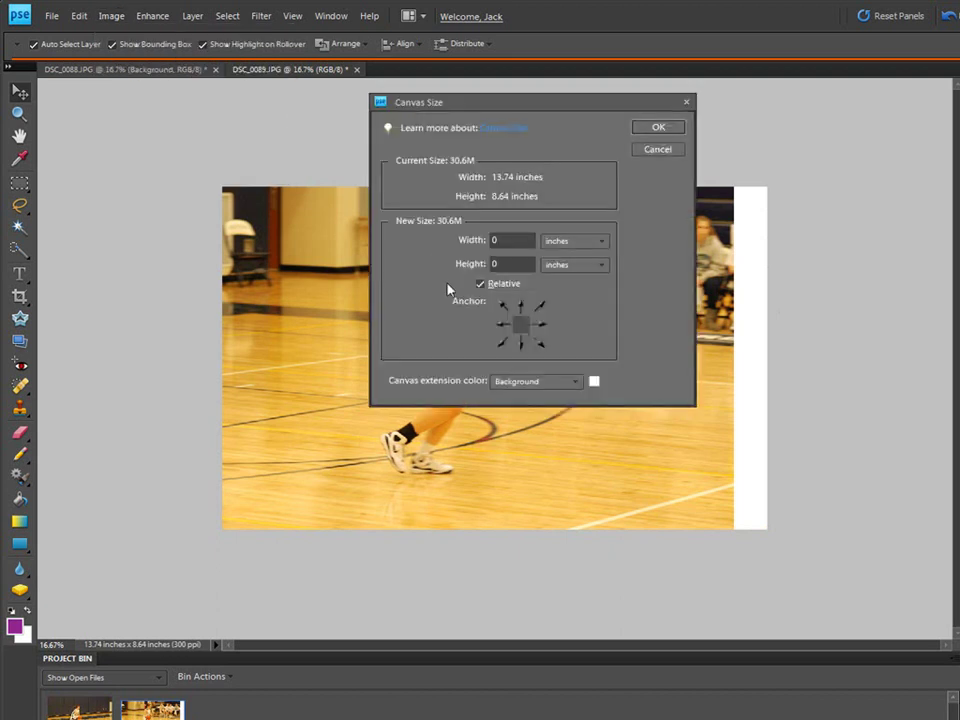
click(500, 328)
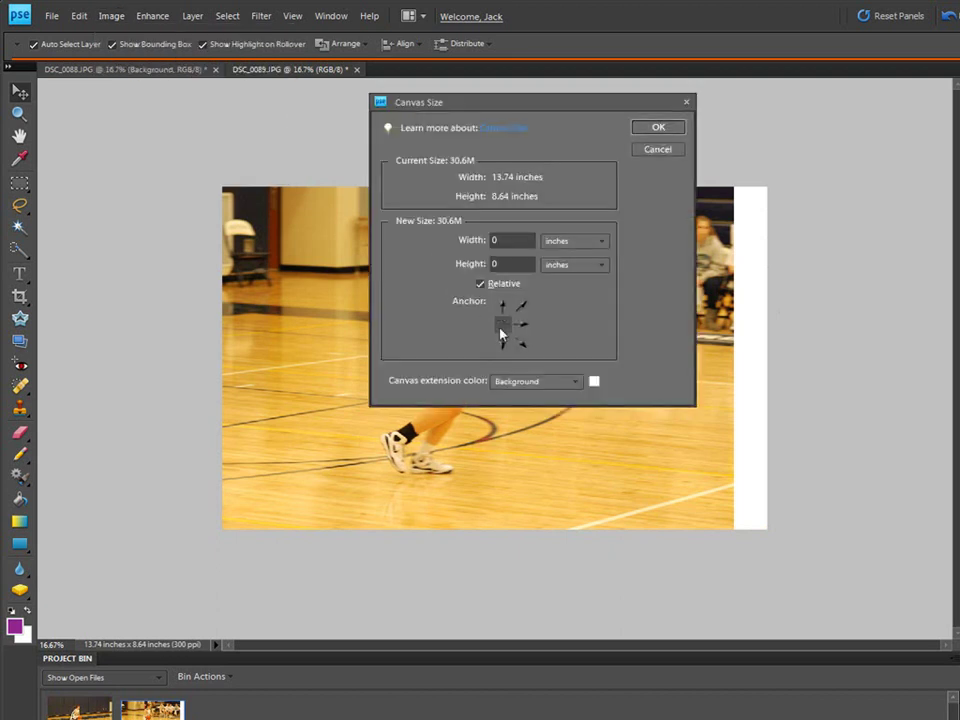
double_click(494, 240)
text(250)
click(595, 241)
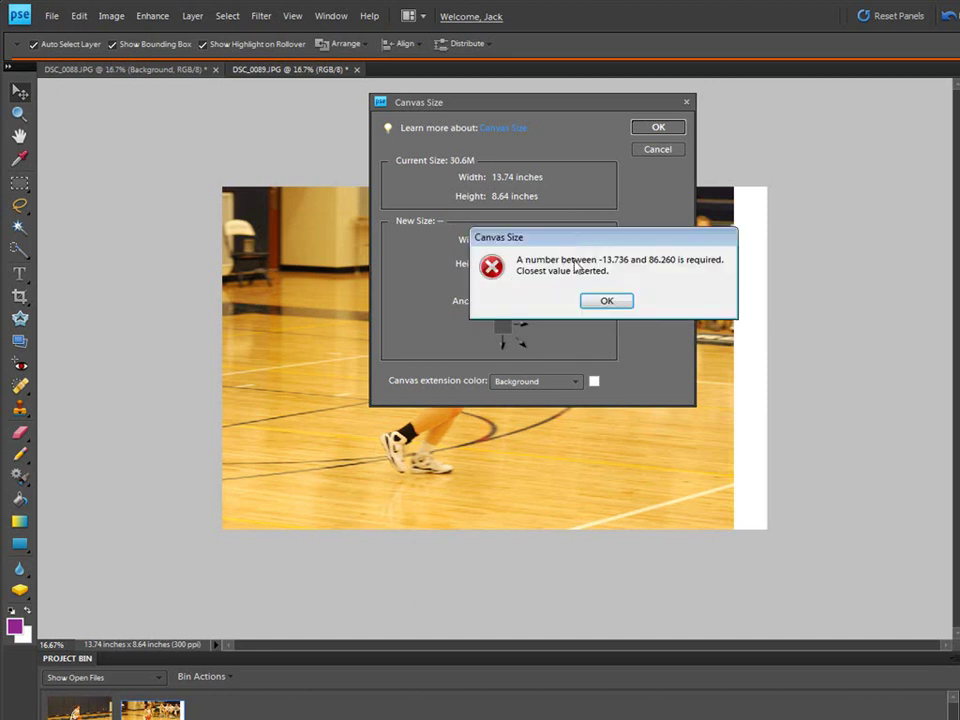
click(600, 301)
click(574, 242)
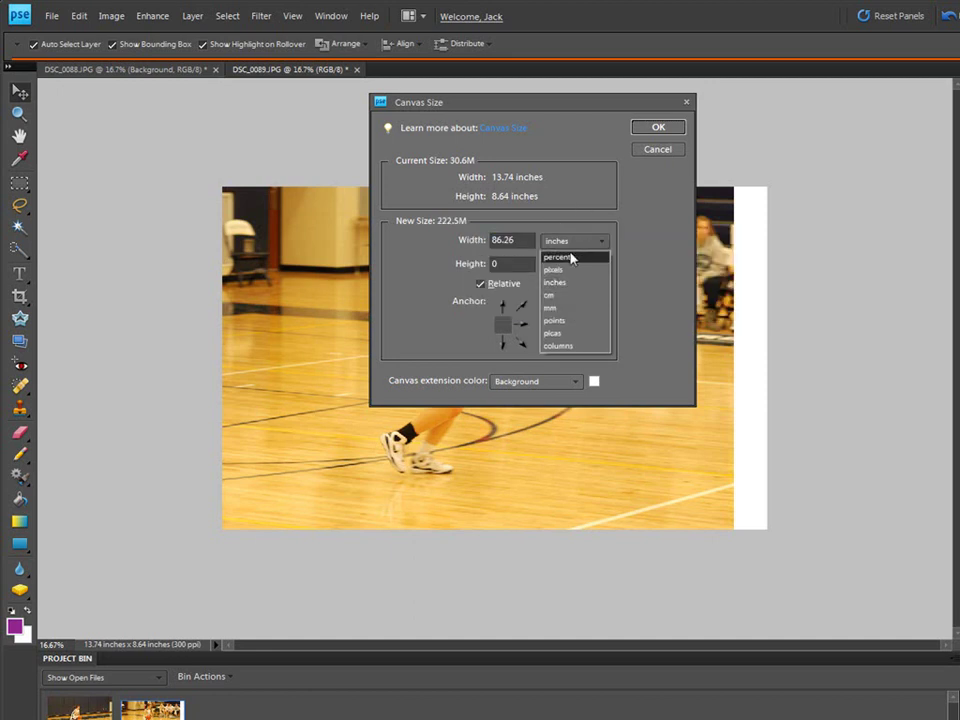
click(563, 271)
drag(533, 242, 486, 242)
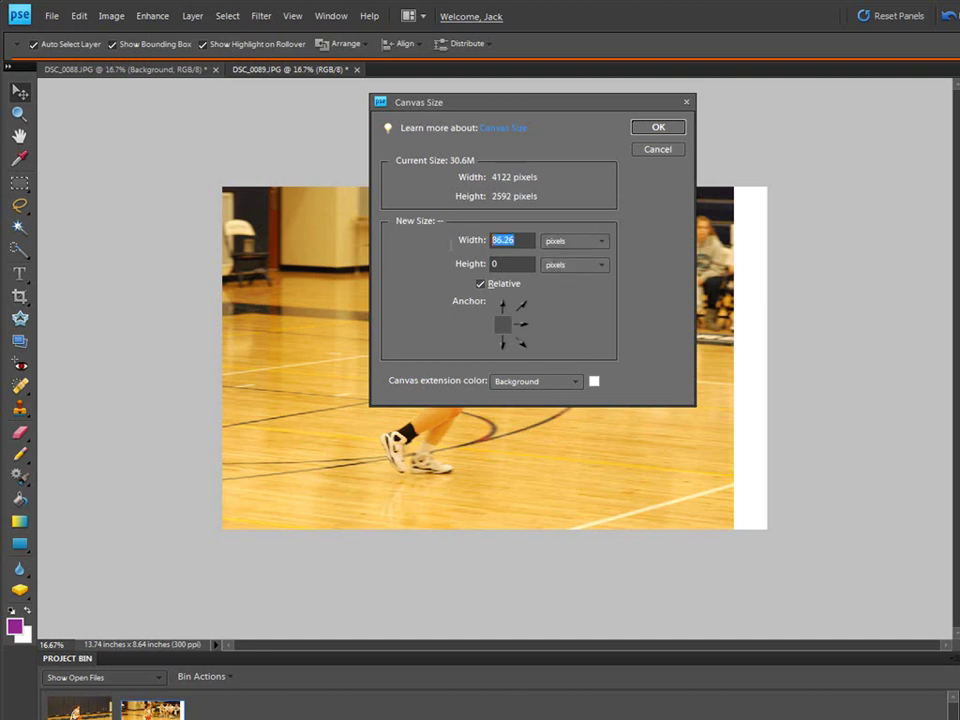
text(250)
click(659, 129)
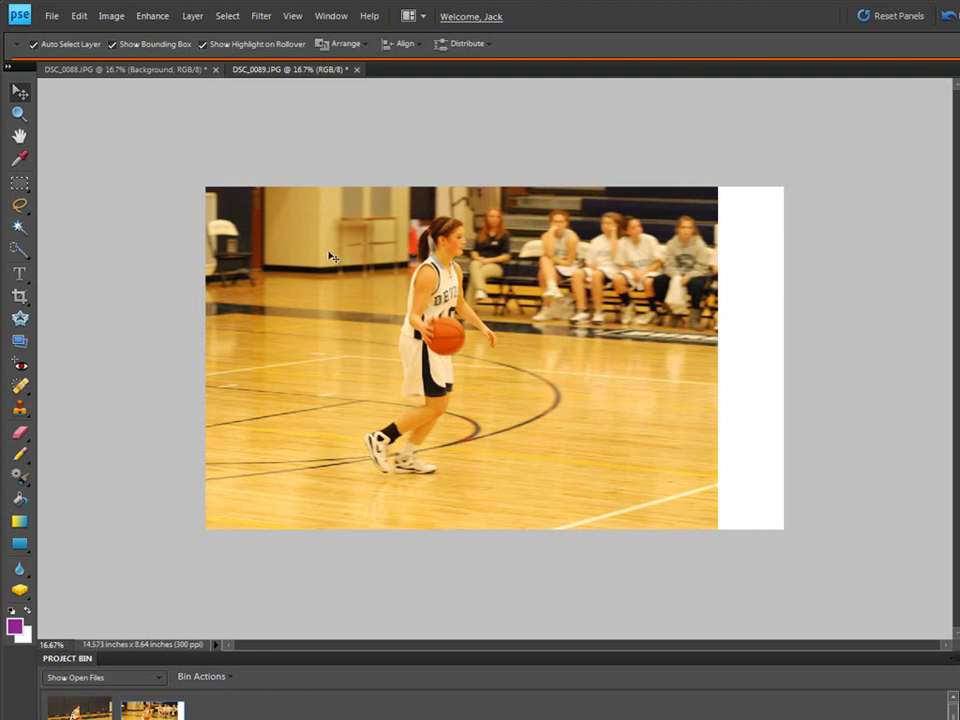
- Draw a rectangular marquee selection over the white strip right of the photo
click(20, 274)
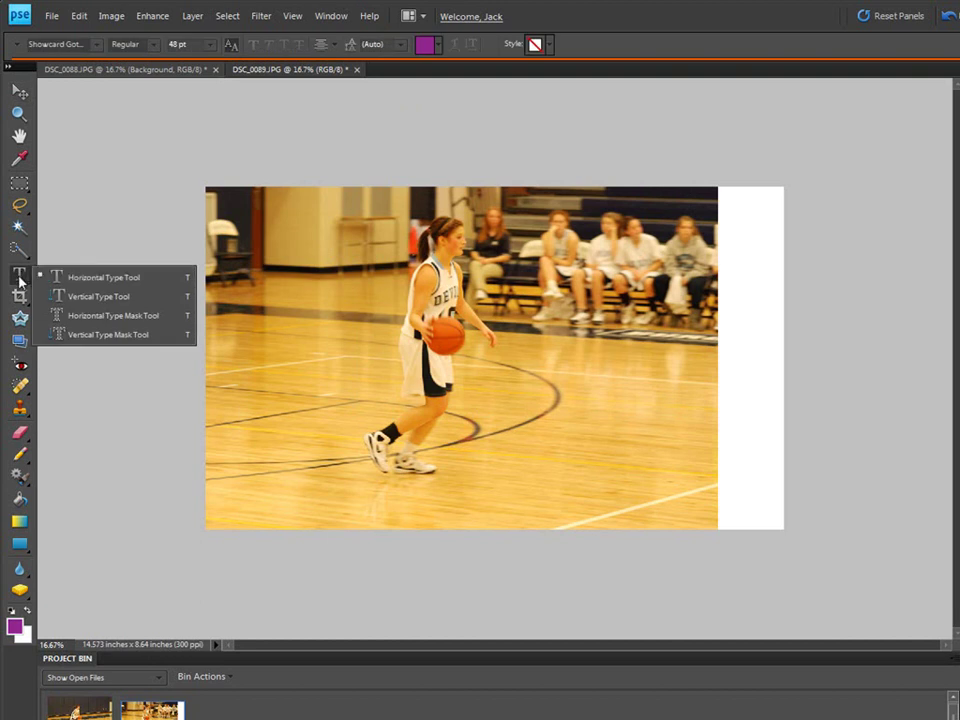
click(122, 295)
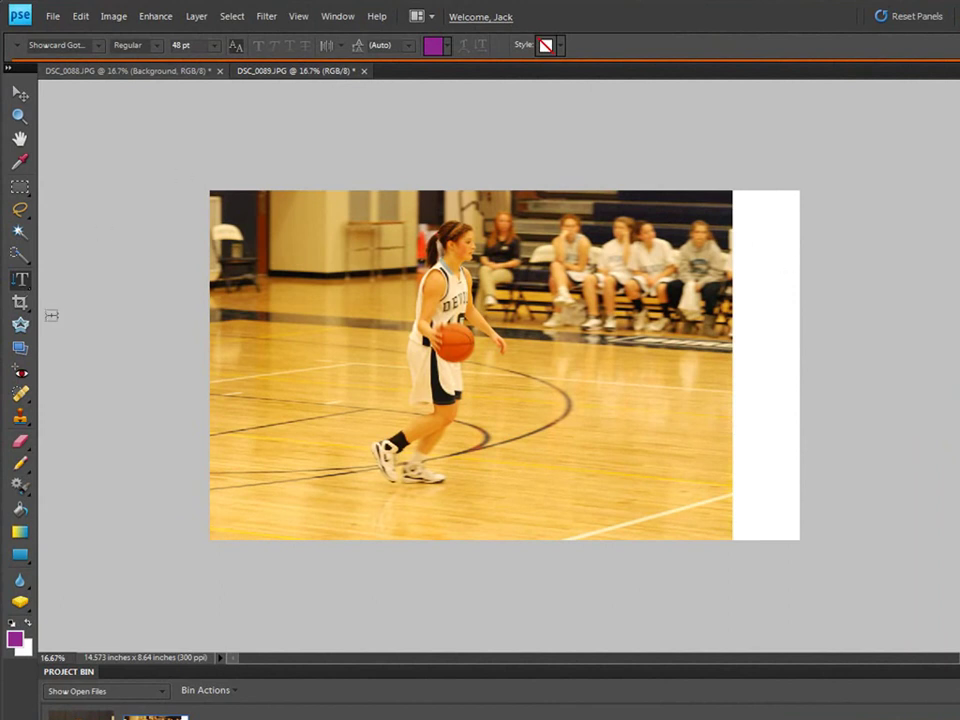
click(17, 188)
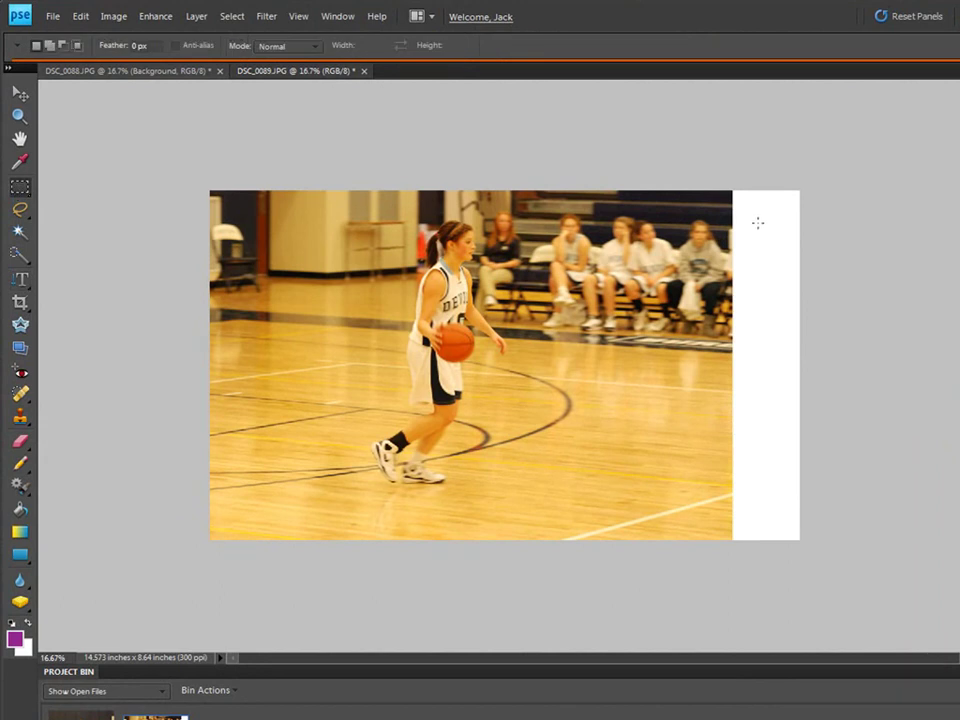
drag(734, 189, 799, 539)
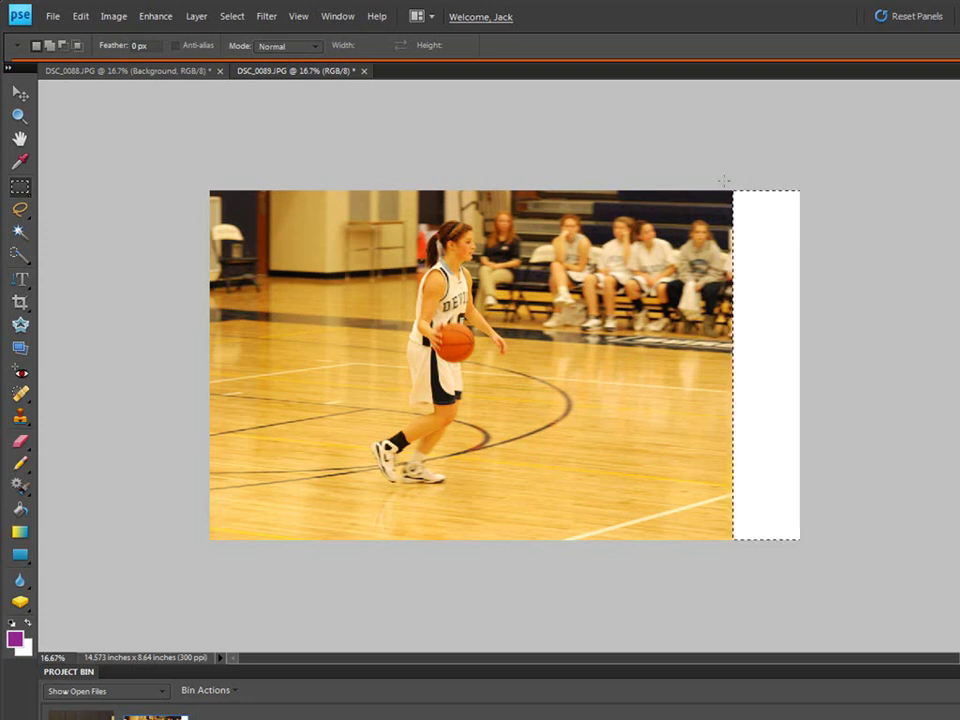
- Copy the selected strip onto a new Layer 1 with Layer via Copy
click(264, 16)
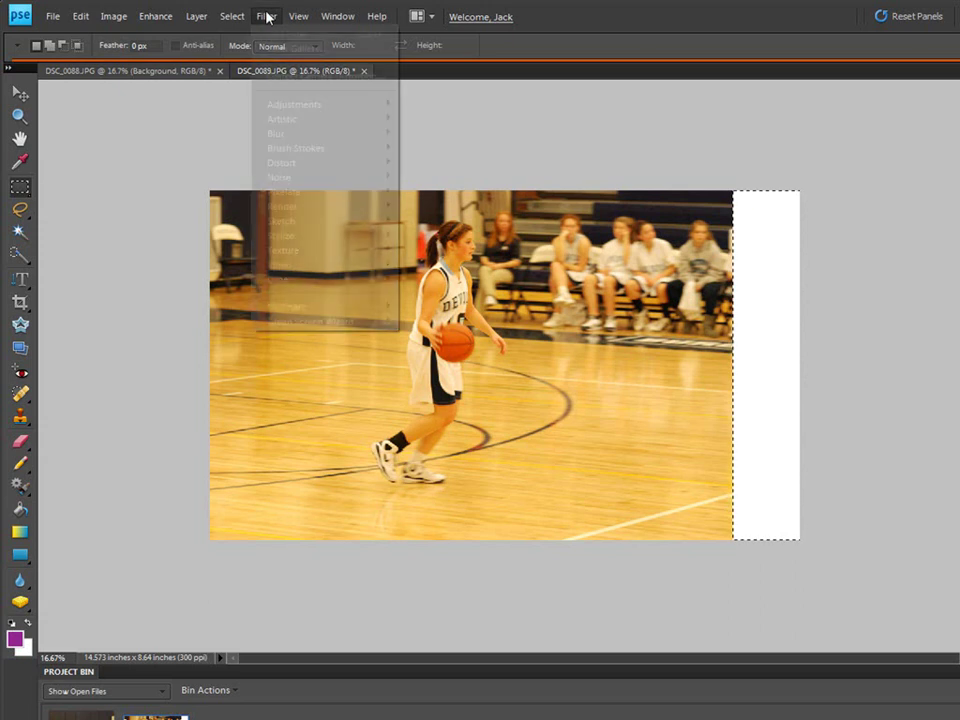
mouse_move(210, 15)
mouse_move(347, 35)
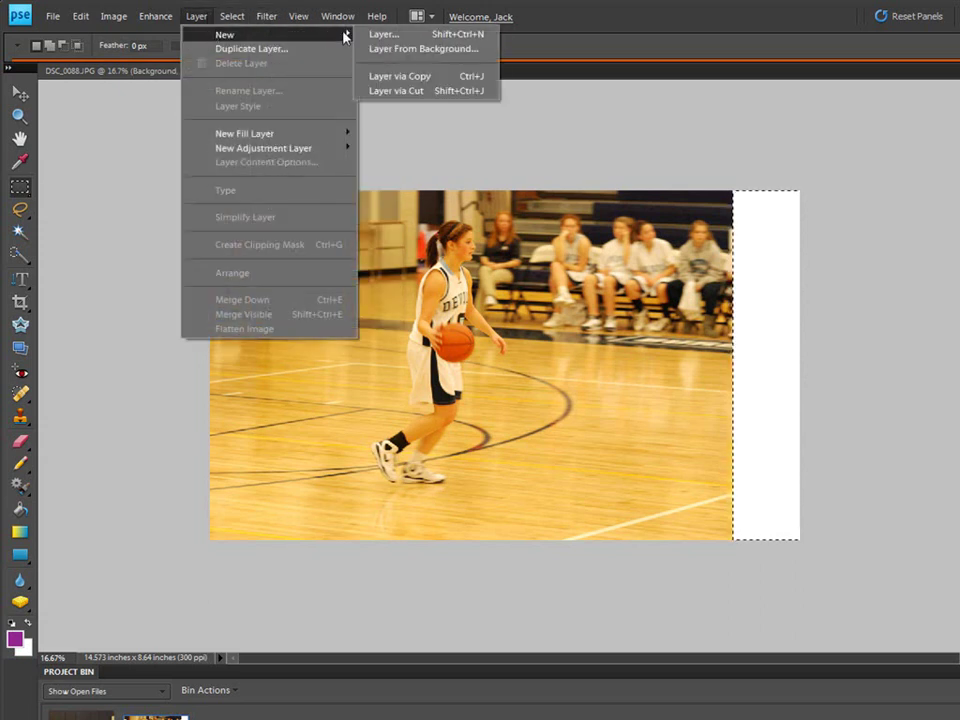
click(377, 77)
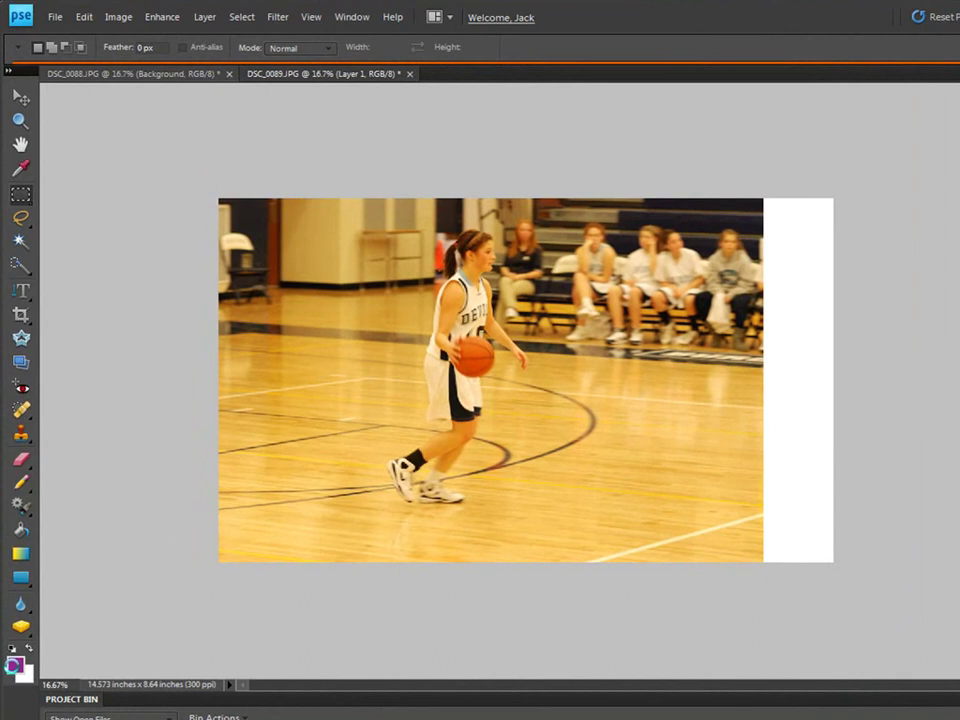
- Set the foreground colour to blue-violet (3d2792) and paint-bucket fill the right-hand strip
click(11, 548)
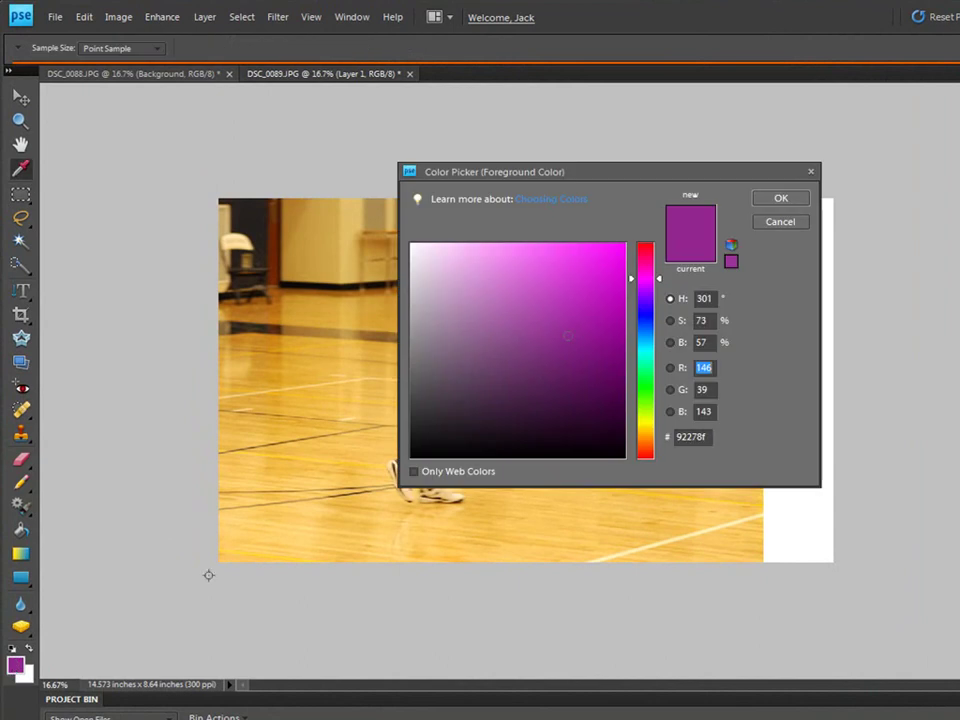
click(648, 309)
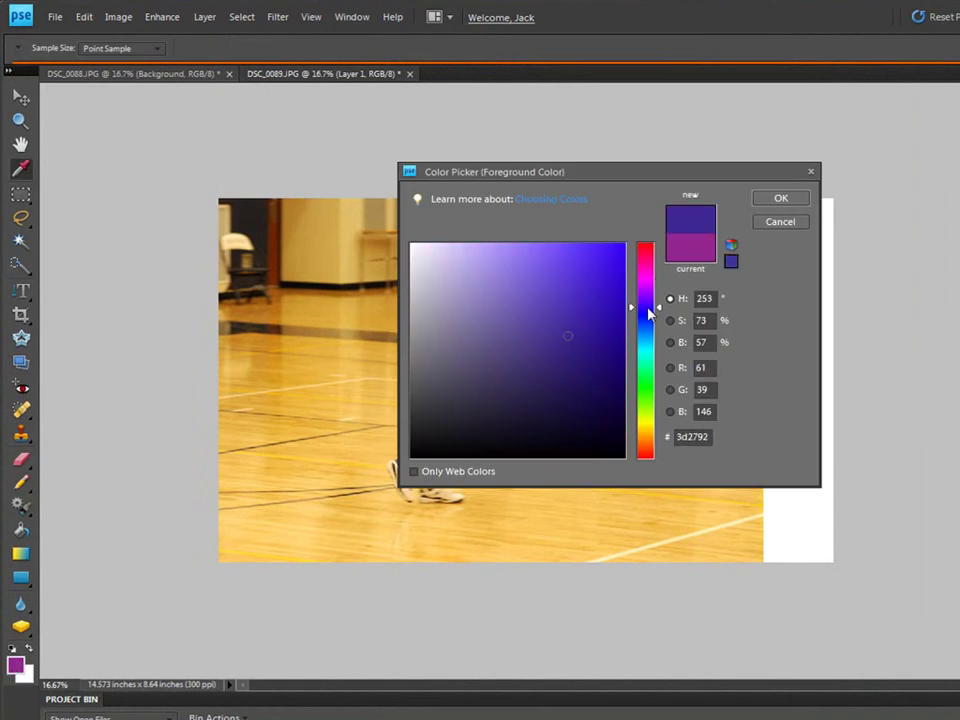
click(778, 199)
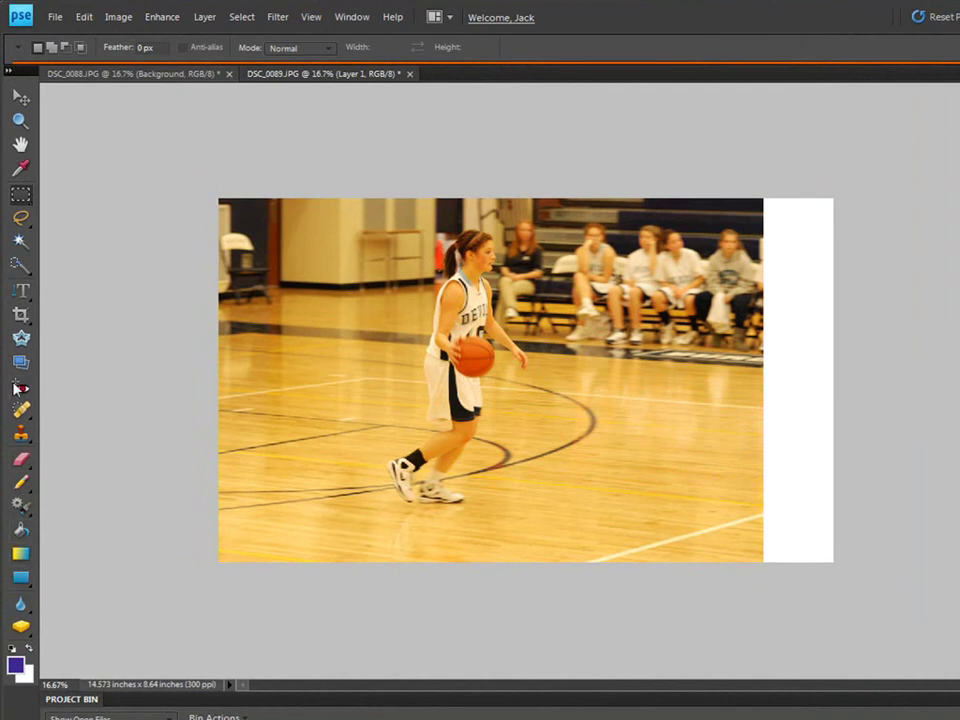
click(20, 530)
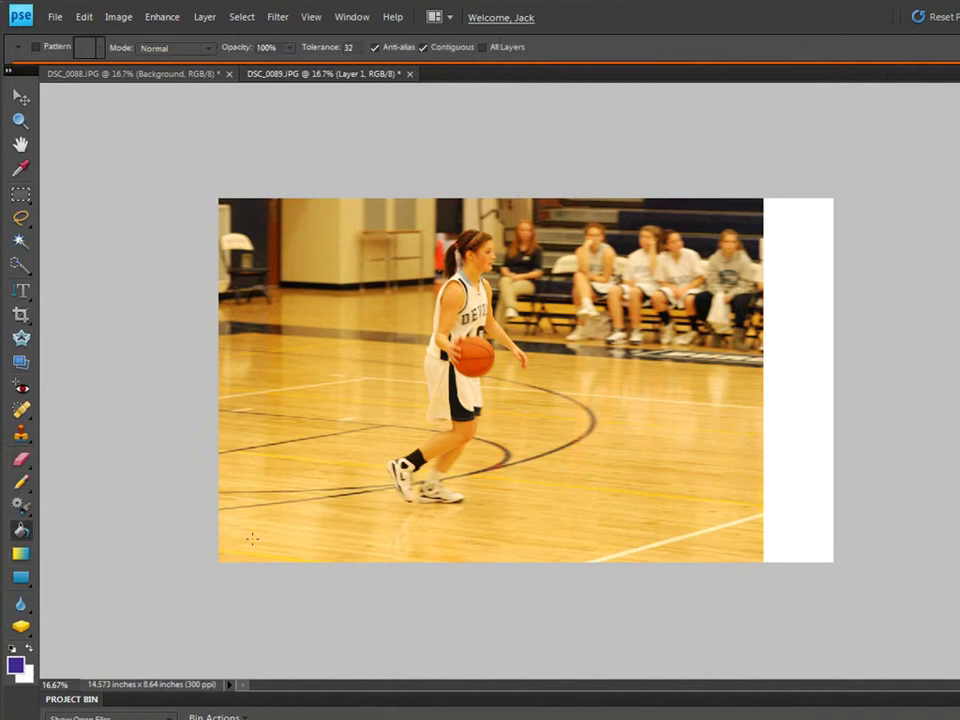
click(790, 351)
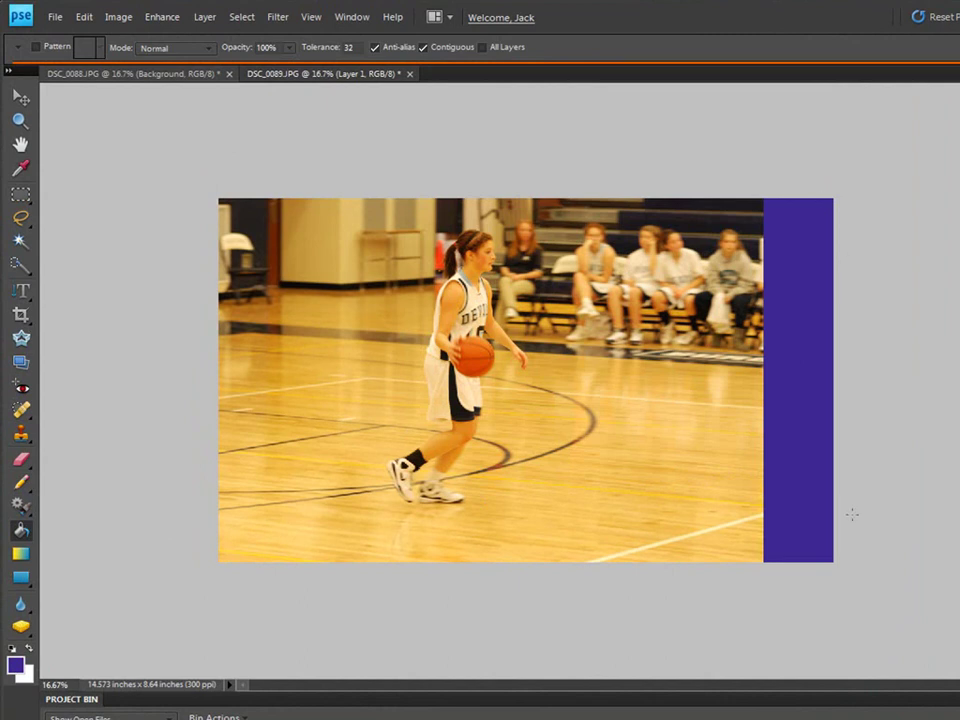
- Type JORDYN SENIOR as vertical text on the blue-violet strip
click(20, 290)
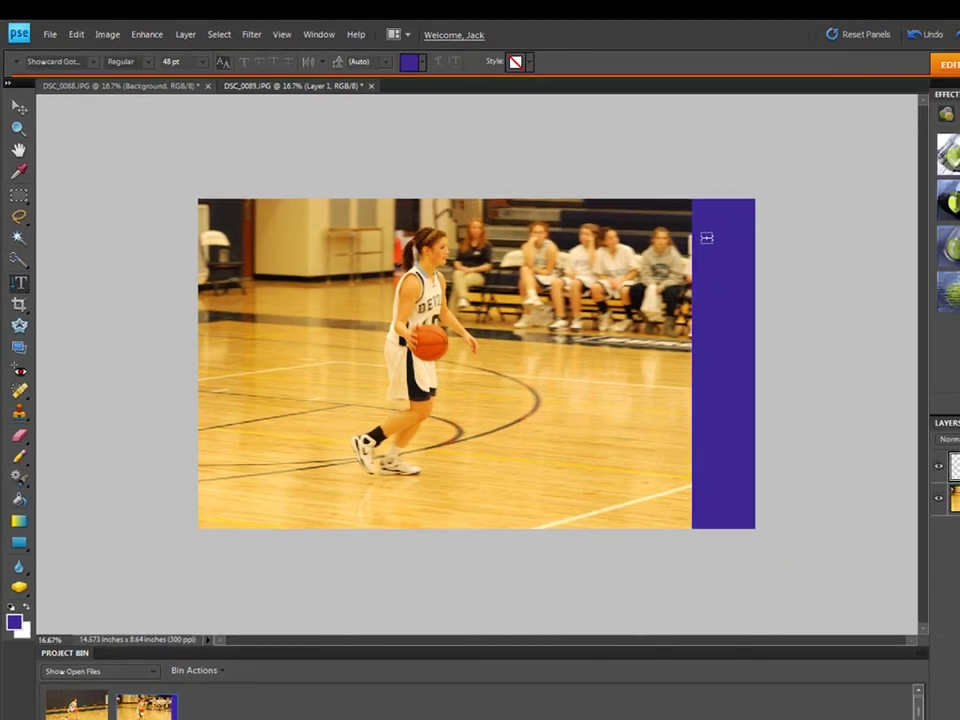
click(707, 238)
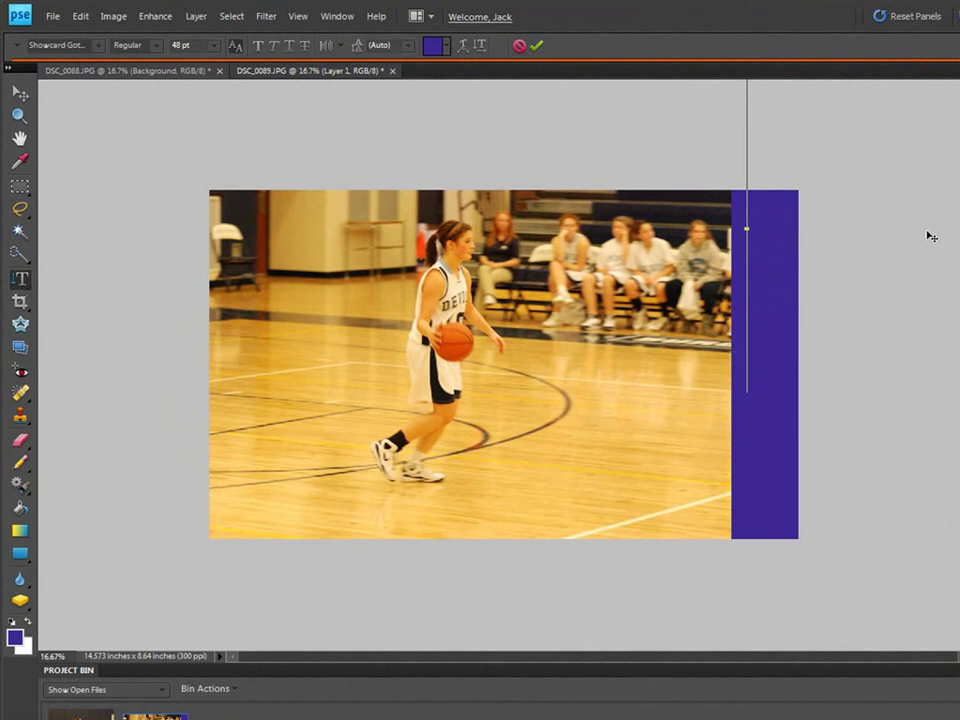
key(ctrl+Return)
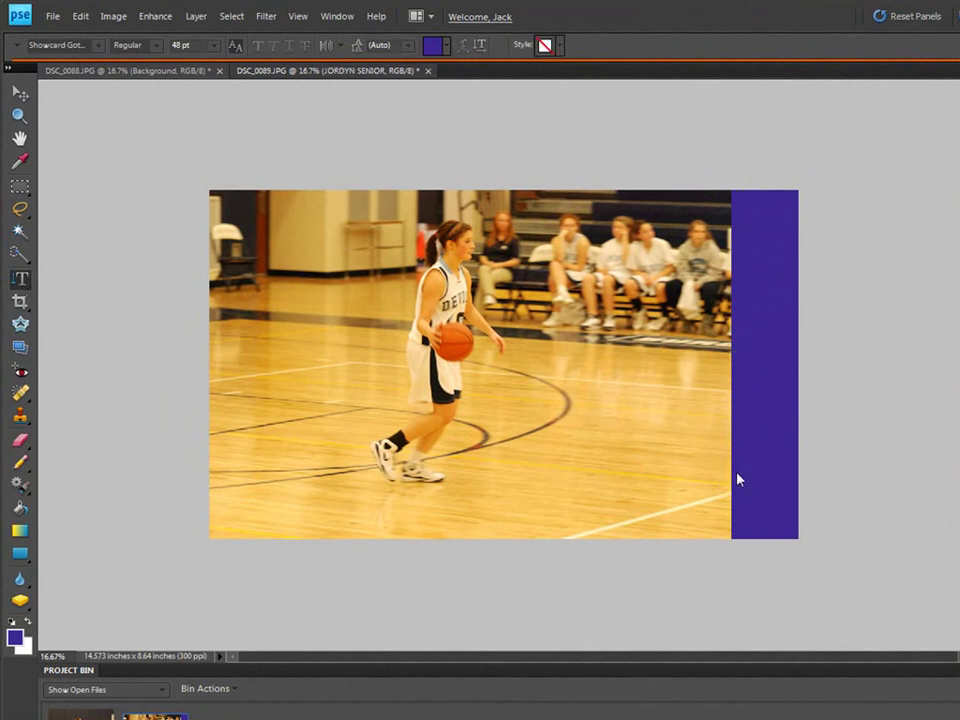
- Select the whole JORDYN SENIOR text and colour it yellow
click(759, 381)
key(ctrl+a)
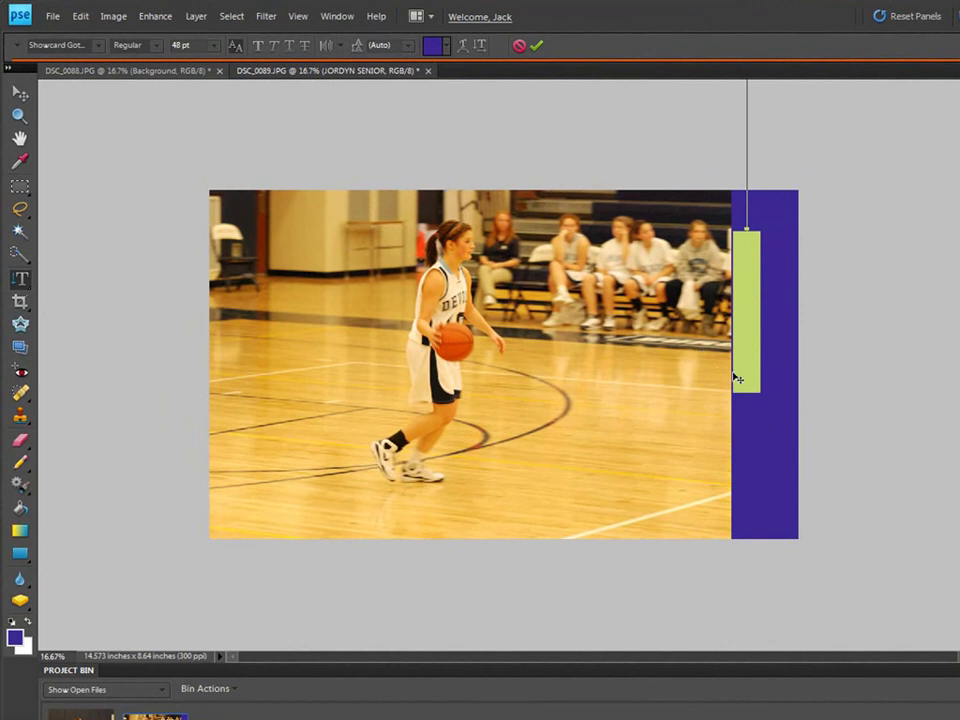
key(ctrl+Return)
triple_click(744, 375)
drag(745, 392, 568, 52)
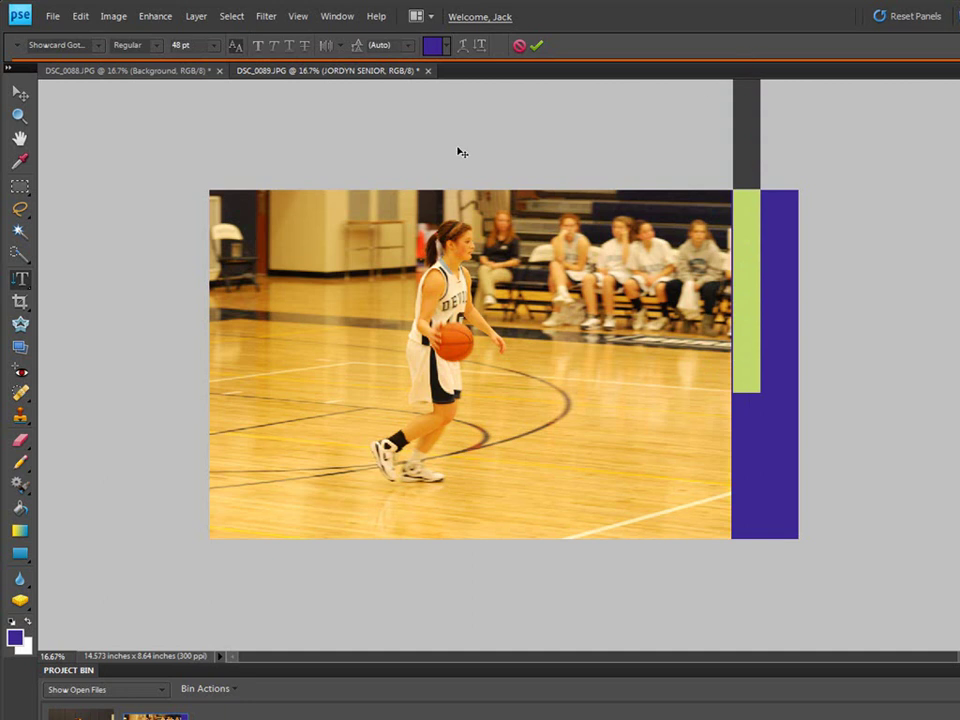
click(449, 47)
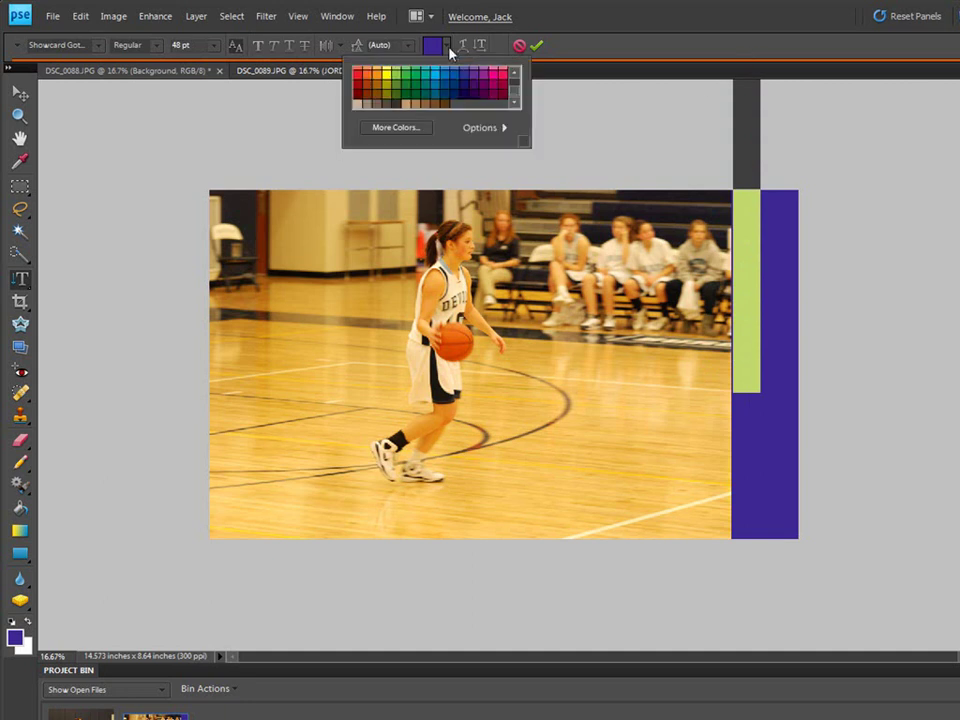
click(389, 72)
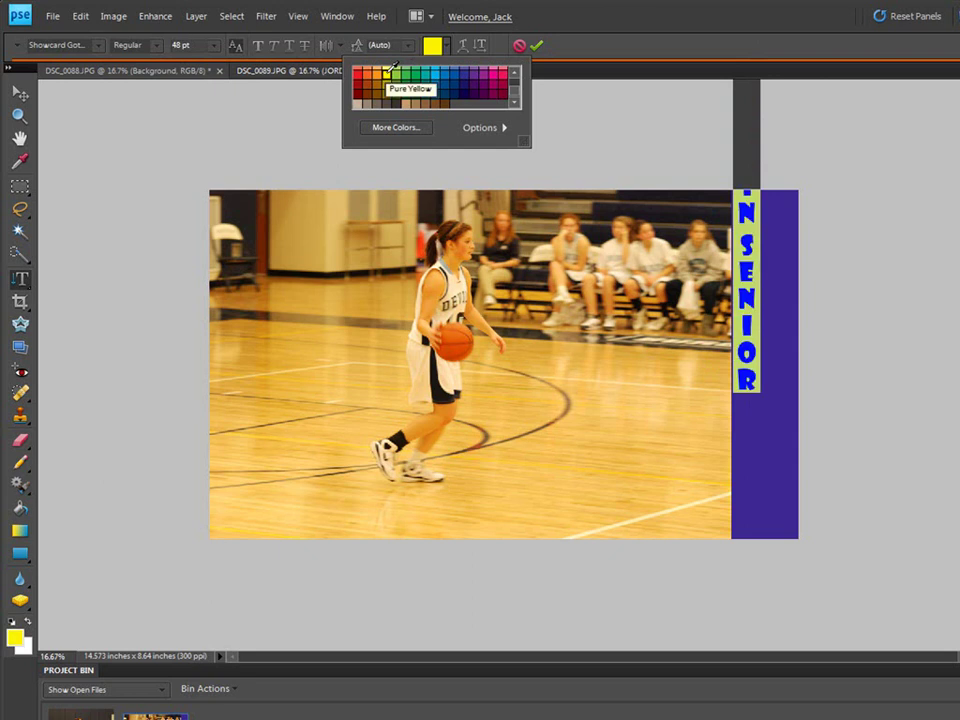
- Commit the yellow text and move it down so it sits fully inside the strip
click(537, 45)
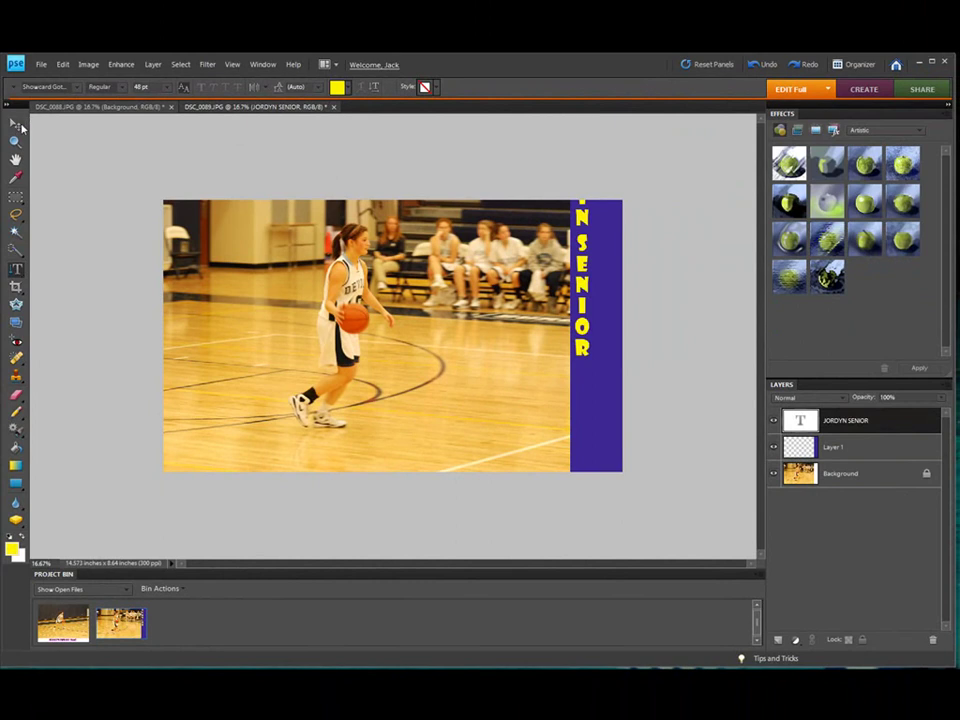
click(18, 111)
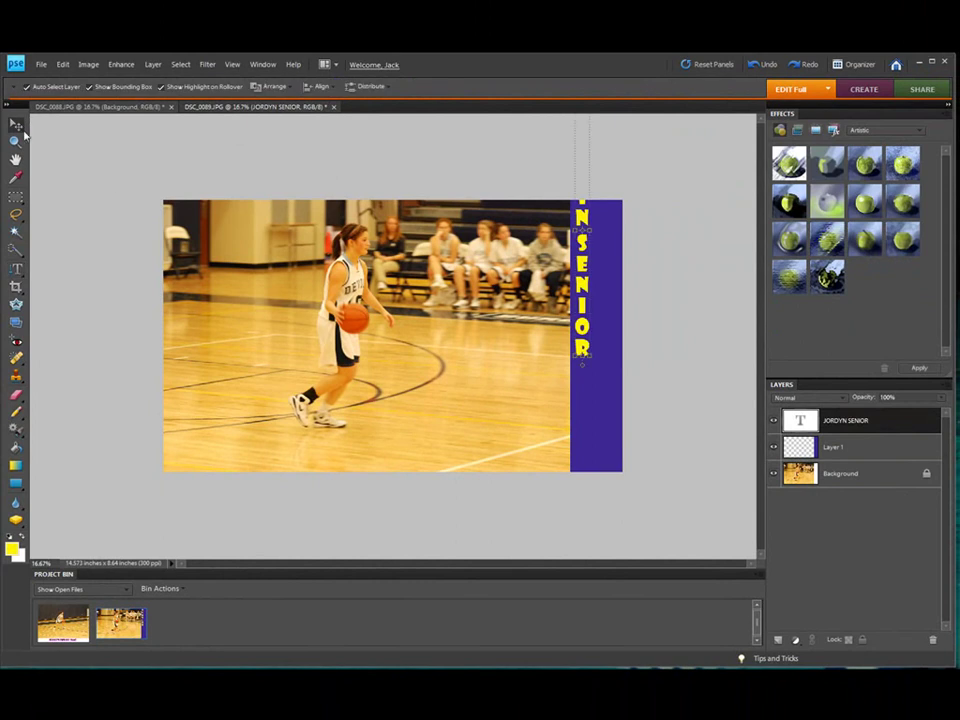
drag(582, 232, 596, 340)
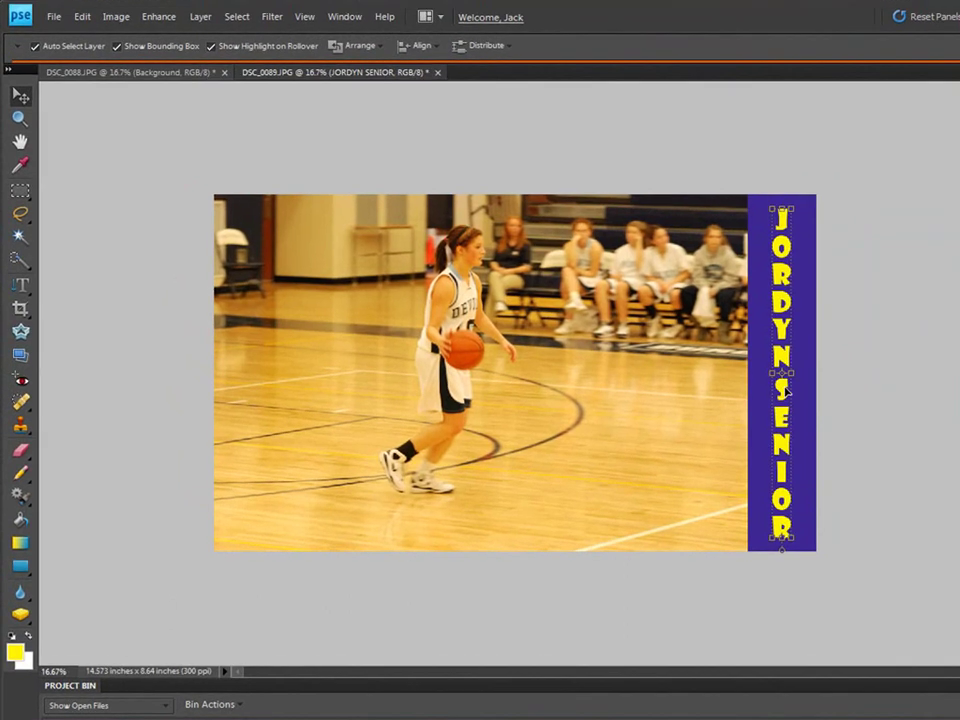
- Change the JORDYN SENIOR font to Segoe Script and commit the edit
double_click(598, 345)
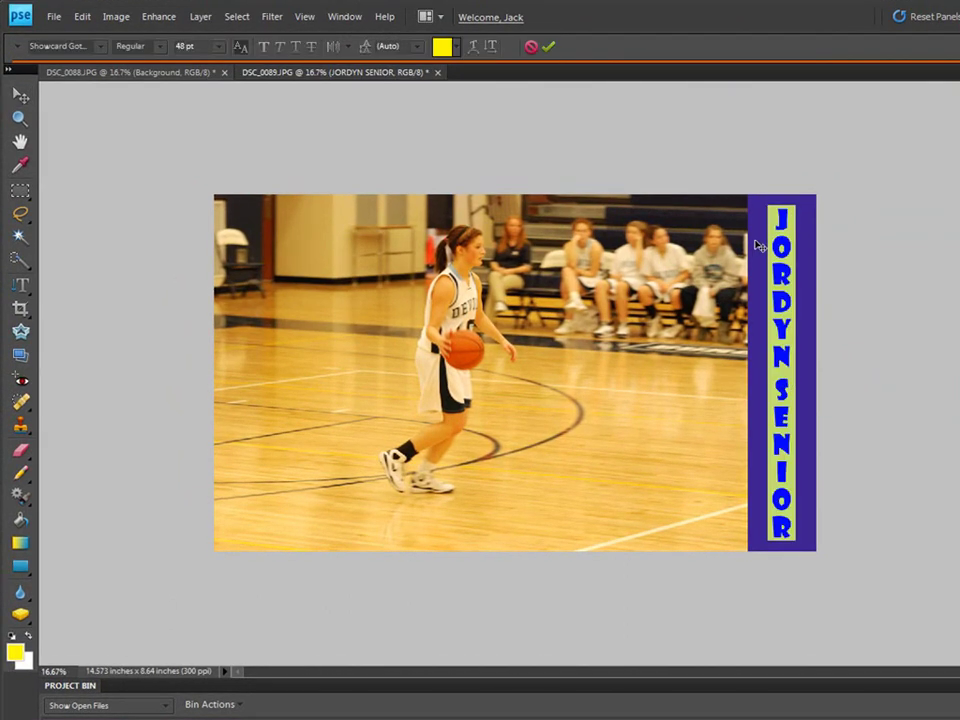
click(101, 46)
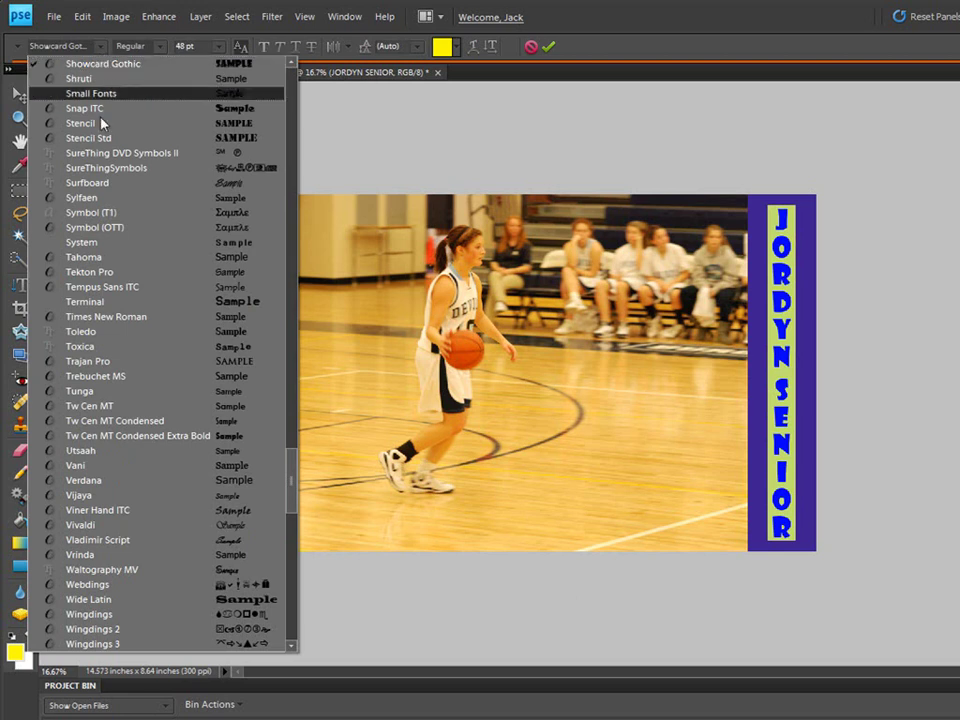
drag(287, 460, 296, 437)
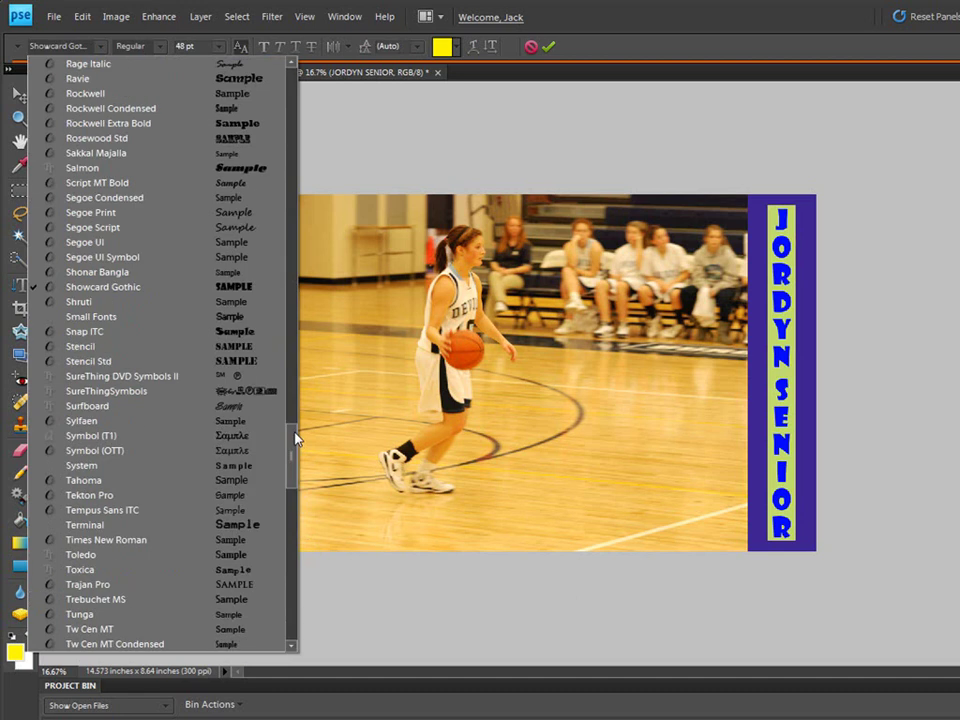
click(220, 229)
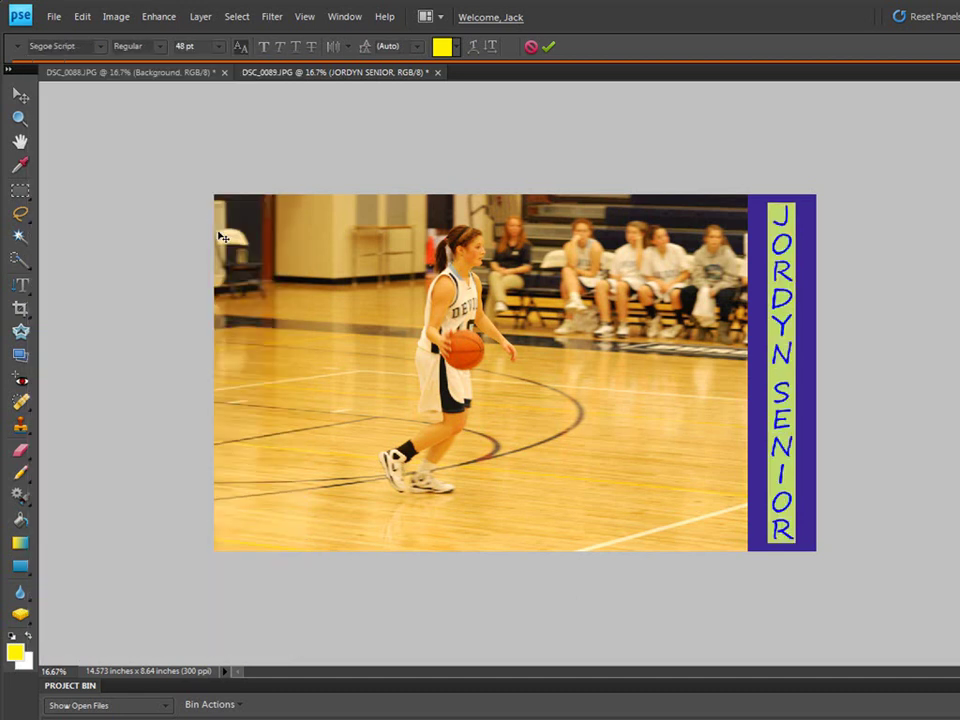
click(816, 358)
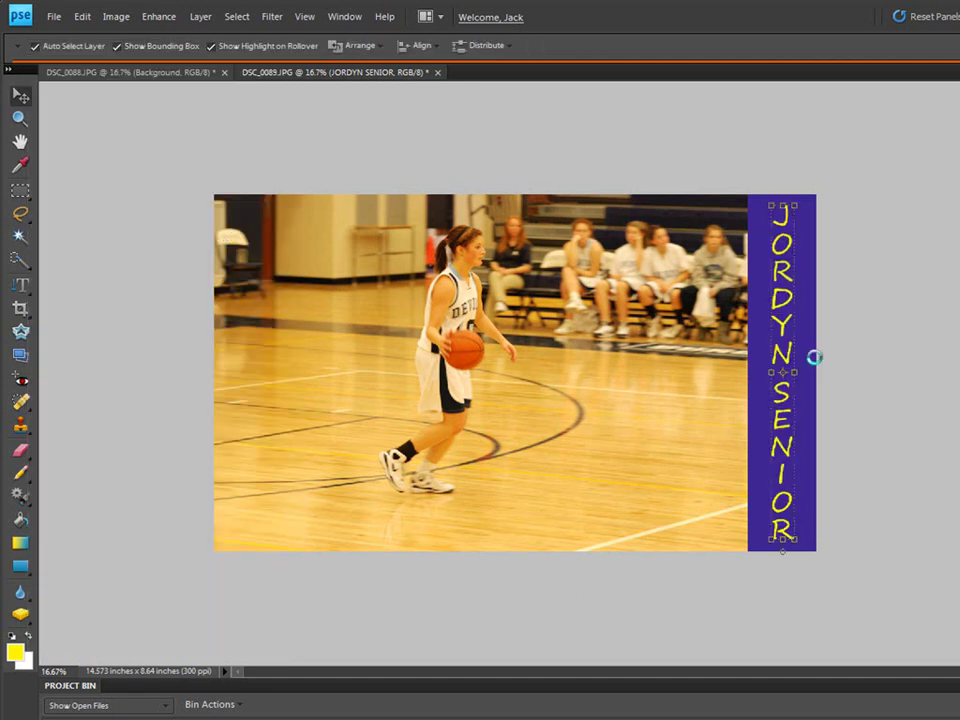
click(910, 368)
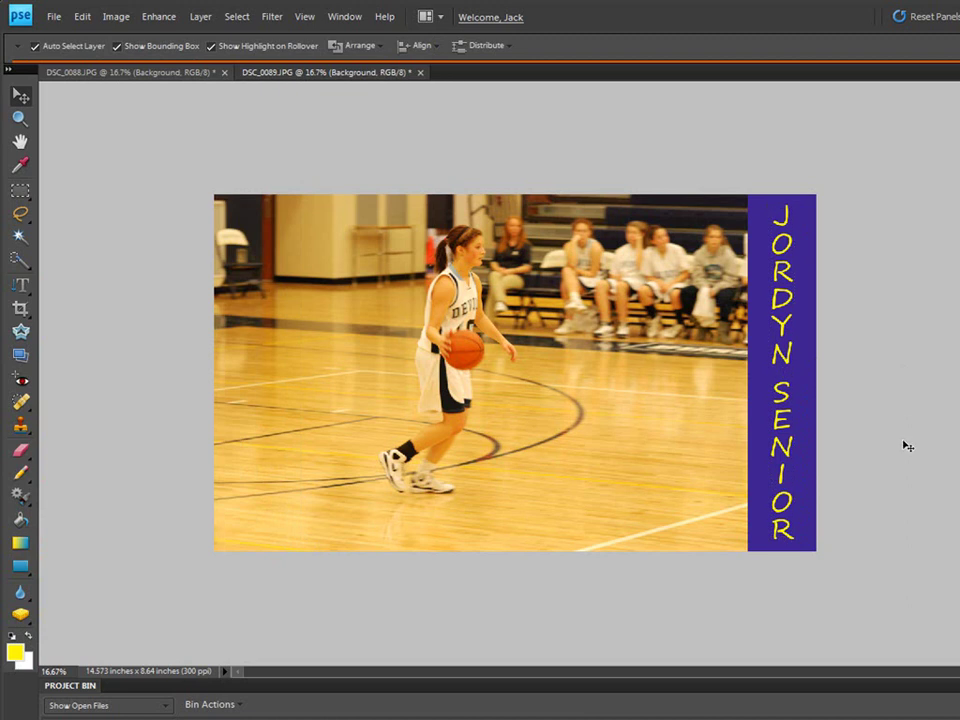